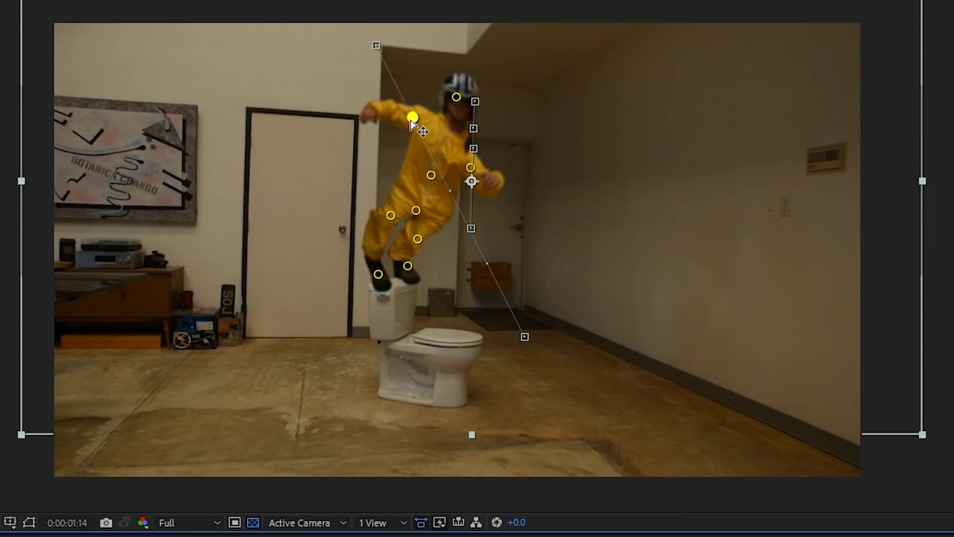
# - Move the puppet pin at the yellow-suited actor's shoulder down to about waist level
pyautogui.moveTo(411, 123); pyautogui.dragTo(452, 224)
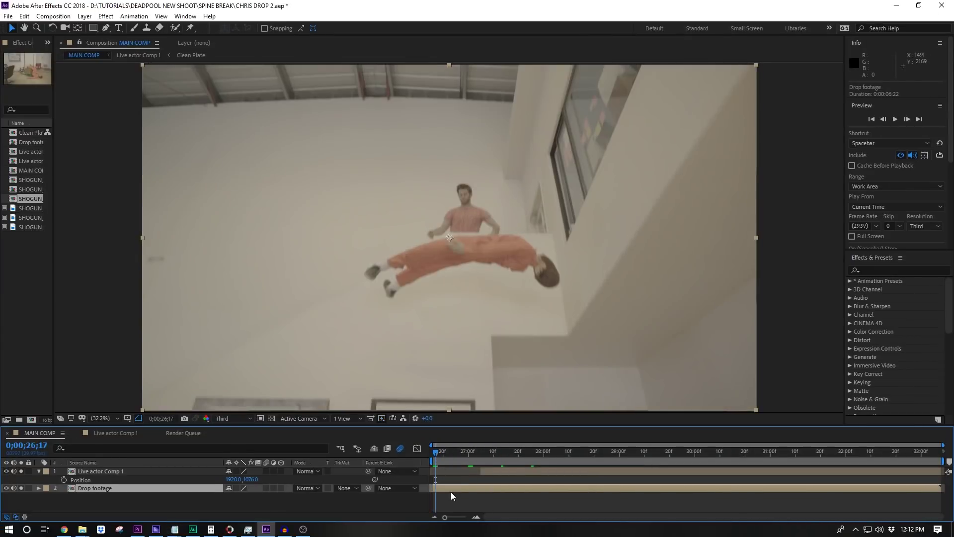
# - Play back MAIN COMP and review the transition from the drop footage to the live actor comp
pyautogui.press('space')
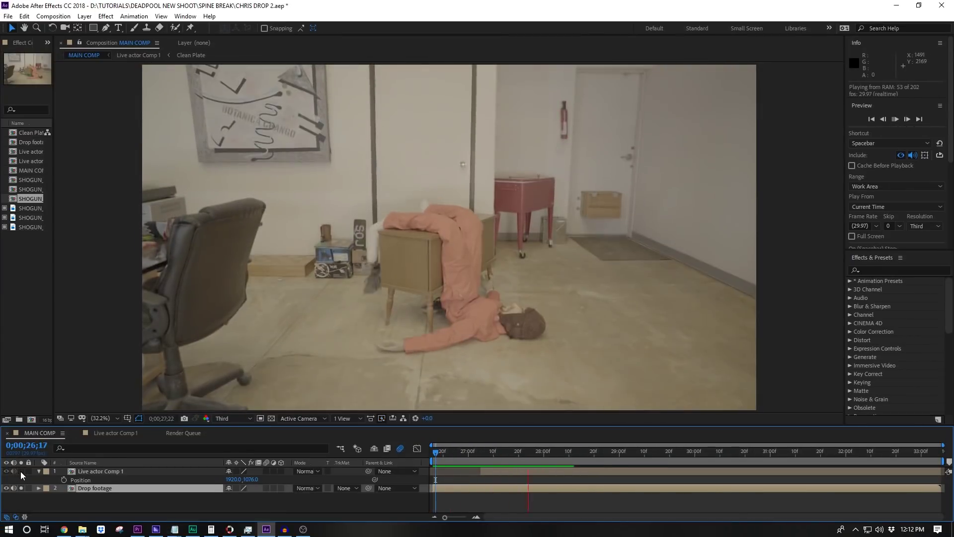
pyautogui.click(68, 472)
pyautogui.click(21, 471)
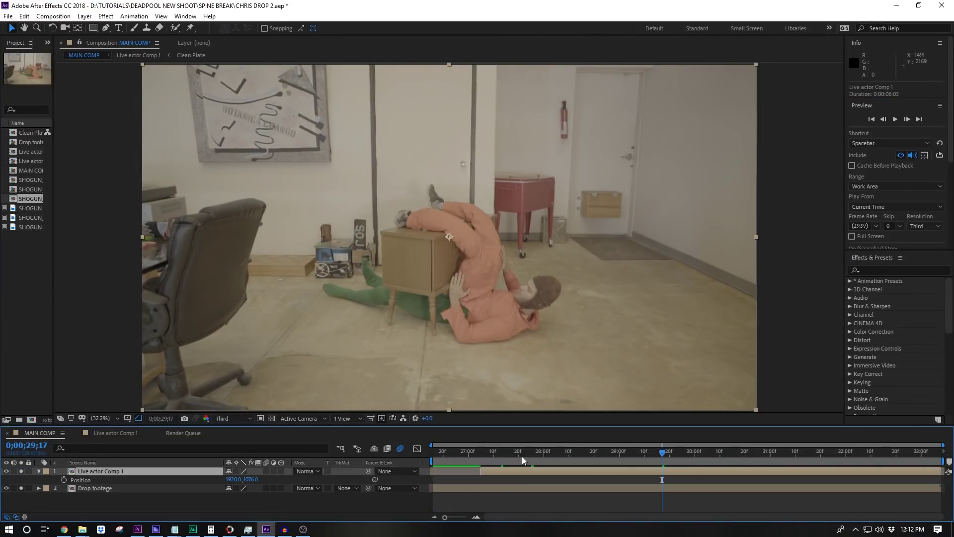
pyautogui.moveTo(531, 454); pyautogui.dragTo(473, 466)
pyautogui.press('space')
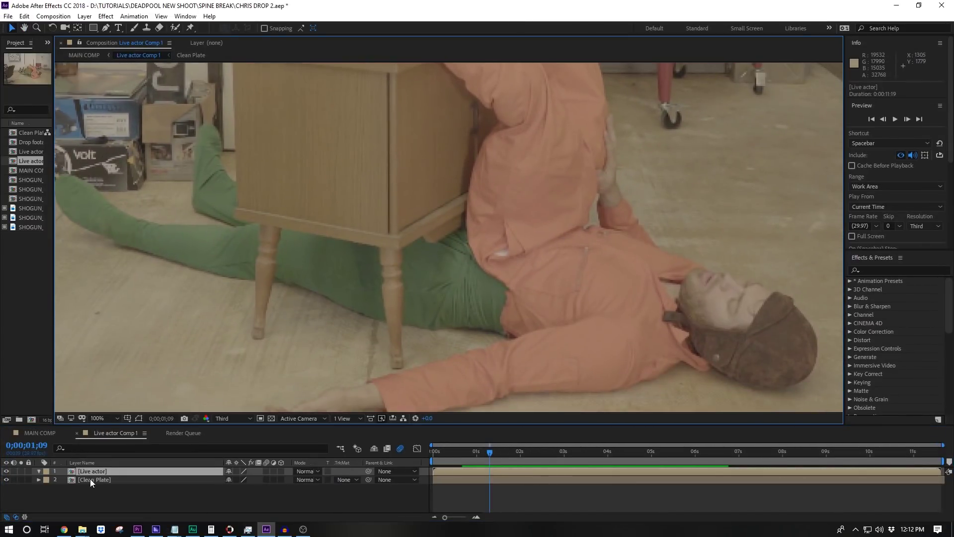
# - On a duplicate of the Live actor layer, draw a loose closed mask around the green legs under the cabinet
pyautogui.click(97, 470)
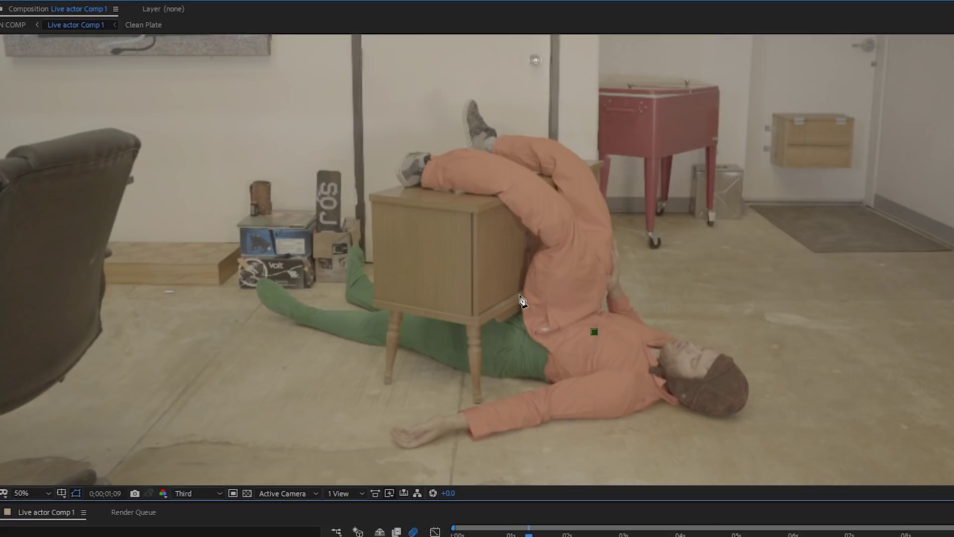
pyautogui.click(519, 295)
pyautogui.click(451, 297)
pyautogui.click(382, 275)
pyautogui.click(307, 343)
pyautogui.click(376, 357)
pyautogui.click(409, 371)
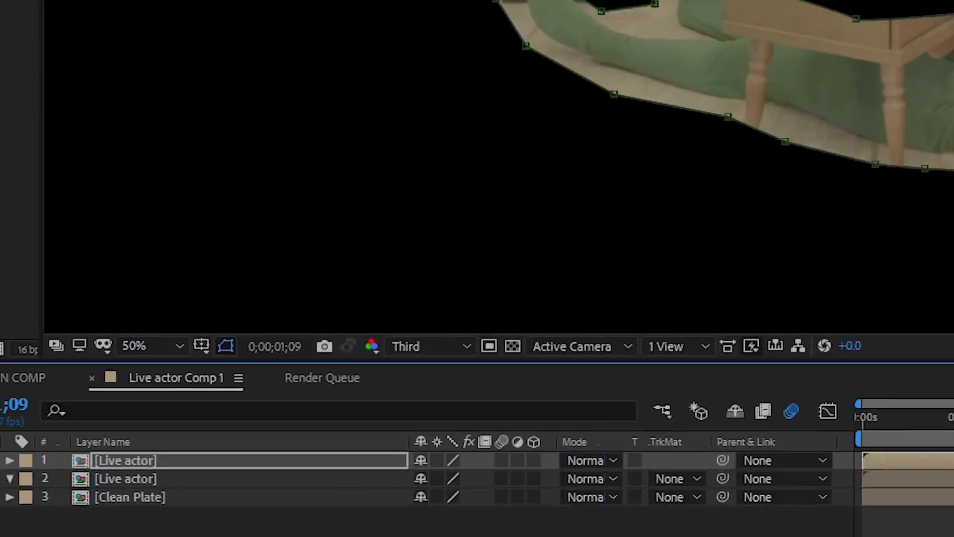
# - Set the green-leg mask's mode to Subtract
pyautogui.press('m')
pyautogui.click(591, 434)
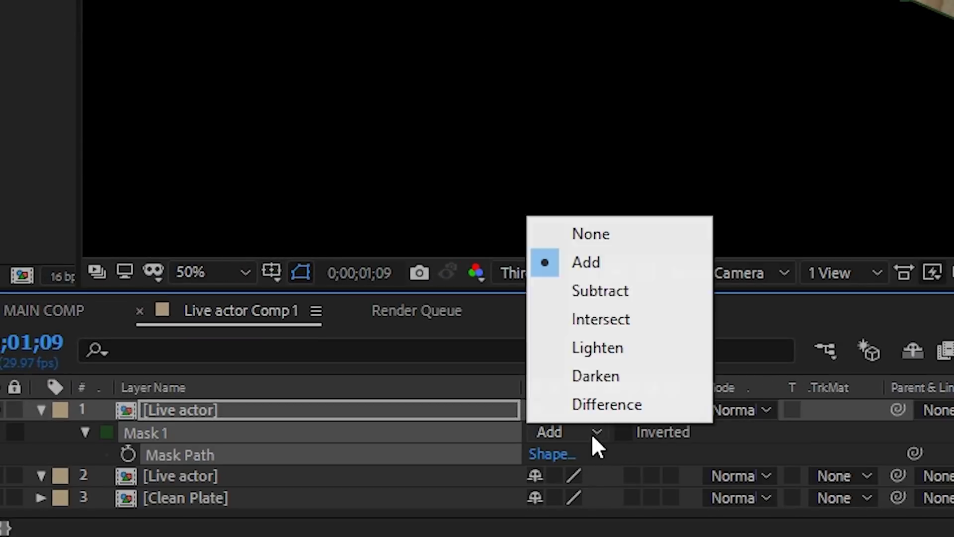
pyautogui.click(609, 290)
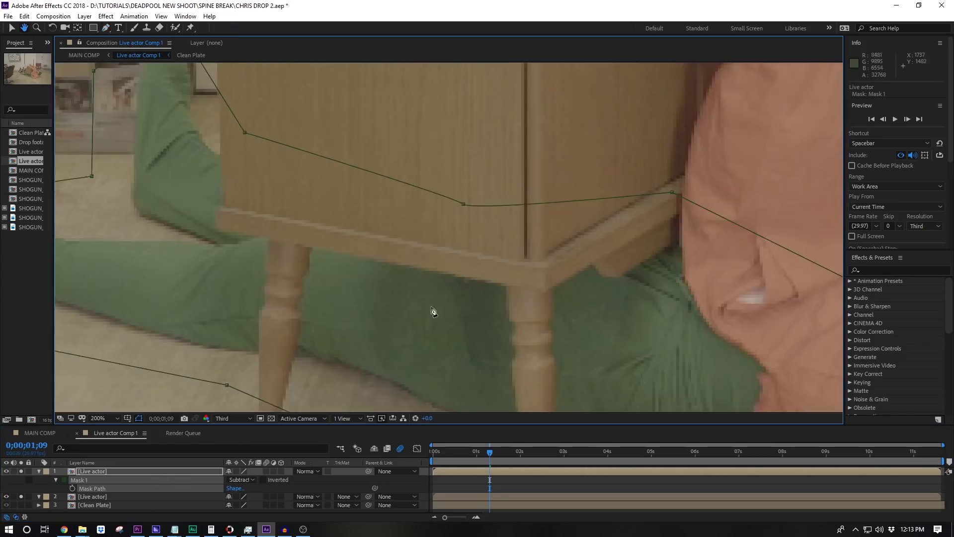
# - Draw a second mask on the same layer, following the cabinet's lower edge to restore its body
pyautogui.click(249, 290)
pyautogui.click(575, 351)
pyautogui.click(625, 327)
pyautogui.click(635, 337)
pyautogui.click(656, 338)
pyautogui.click(706, 306)
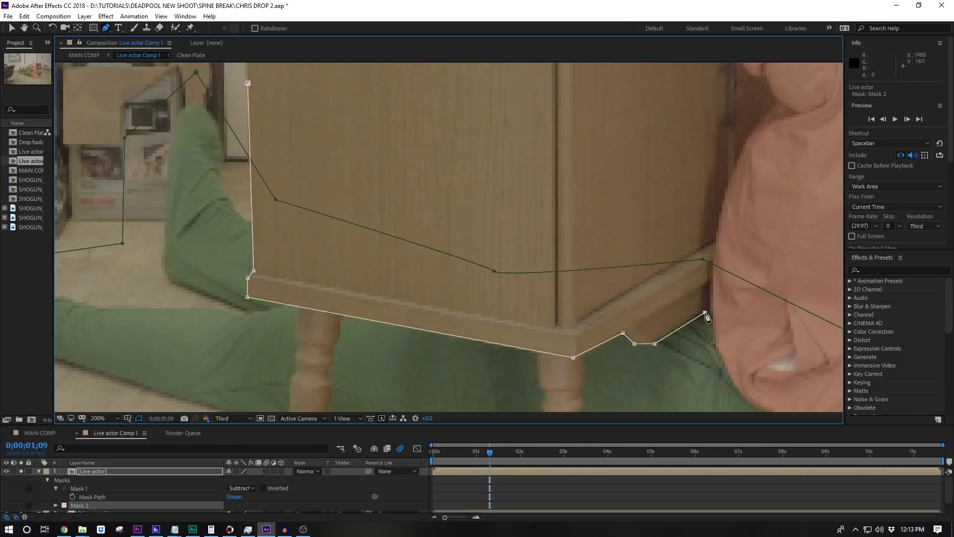
pyautogui.click(771, 261)
# - Trace a closed mask around the turned wooden leg beneath the cabinet's far-left corner
pyautogui.moveTo(299, 333); pyautogui.dragTo(324, 163)
pyautogui.scroll(1, 324, 160)
pyautogui.click(443, 221)
pyautogui.moveTo(440, 298); pyautogui.dragTo(427, 146)
pyautogui.click(422, 399)
pyautogui.click(465, 398)
pyautogui.moveTo(499, 145); pyautogui.dragTo(487, 268)
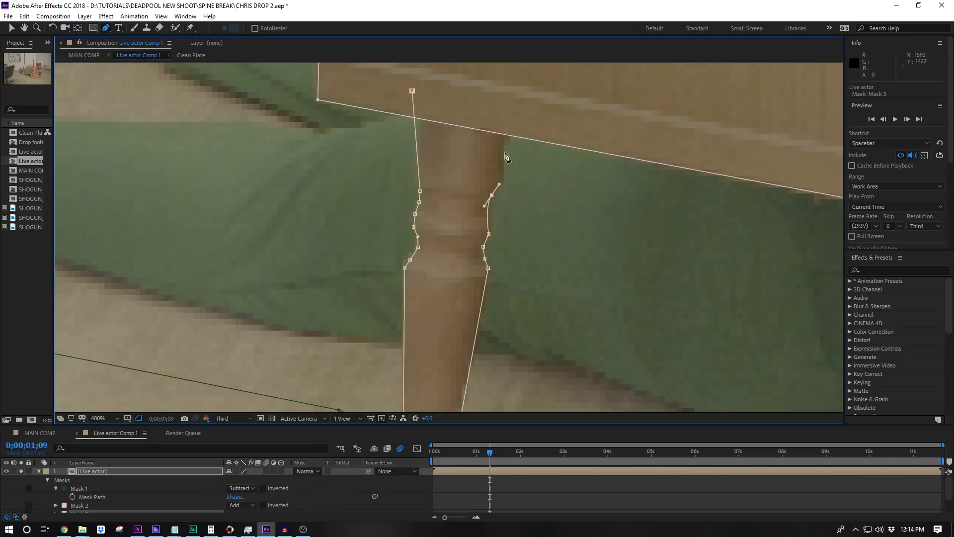
pyautogui.click(415, 94)
# - Trace another closed mask around the wooden leg beneath the cabinet's front corner
pyautogui.click(536, 128)
pyautogui.click(542, 219)
pyautogui.click(546, 241)
pyautogui.click(552, 256)
pyautogui.click(552, 340)
pyautogui.scroll(-1, 557, 348)
pyautogui.scroll(1, 514, 184)
pyautogui.click(445, 151)
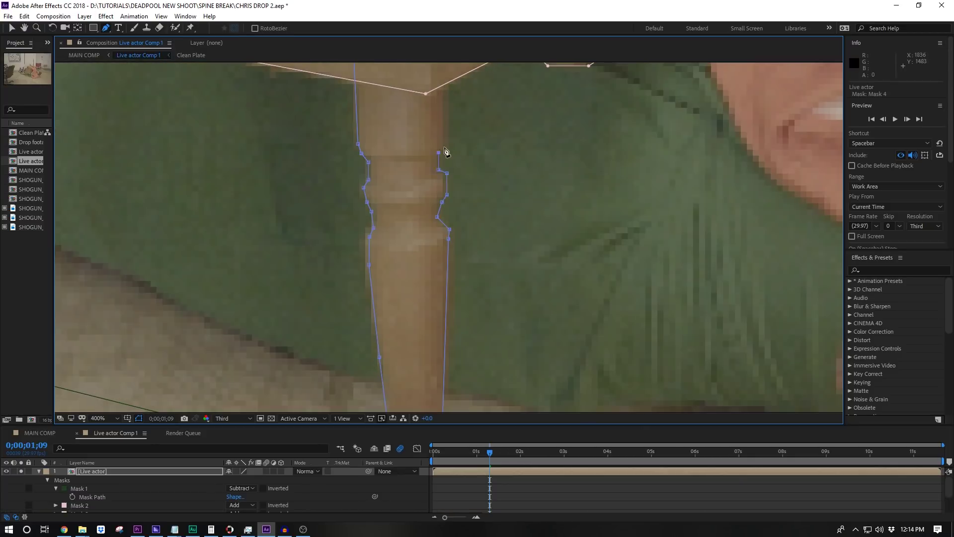
pyautogui.scroll(-2, 445, 151)
pyautogui.click(39, 471)
# - Toggle solo on the unmasked Live actor layer and examine the green legs, cabinet legs and floor around them
pyautogui.click(21, 479)
pyautogui.click(21, 479)
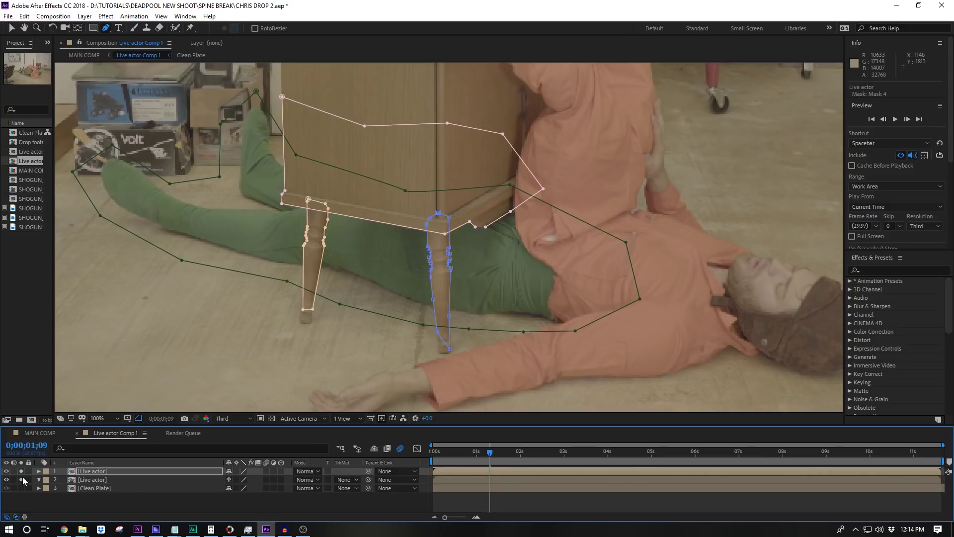
pyautogui.click(92, 479)
pyautogui.click(21, 479)
pyautogui.click(21, 479)
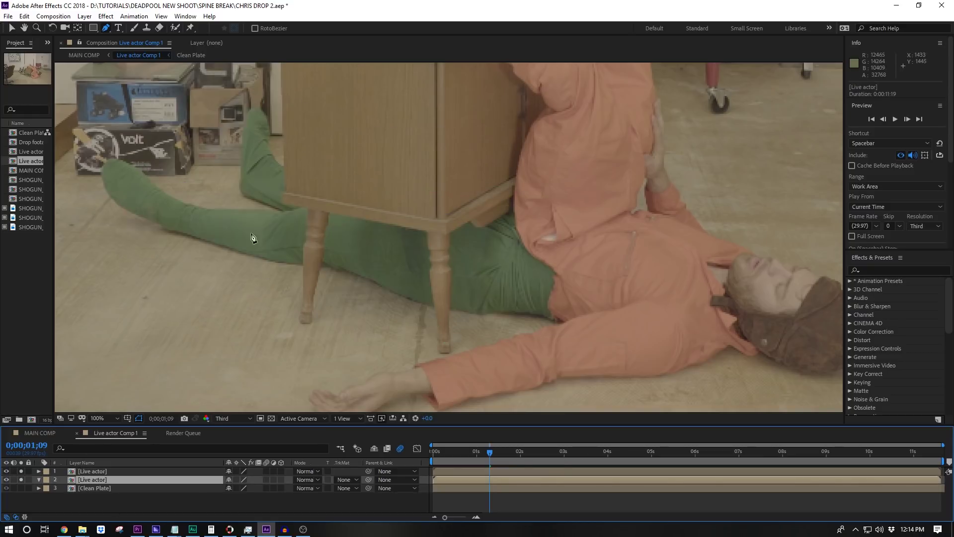
pyautogui.scroll(2, 368, 335)
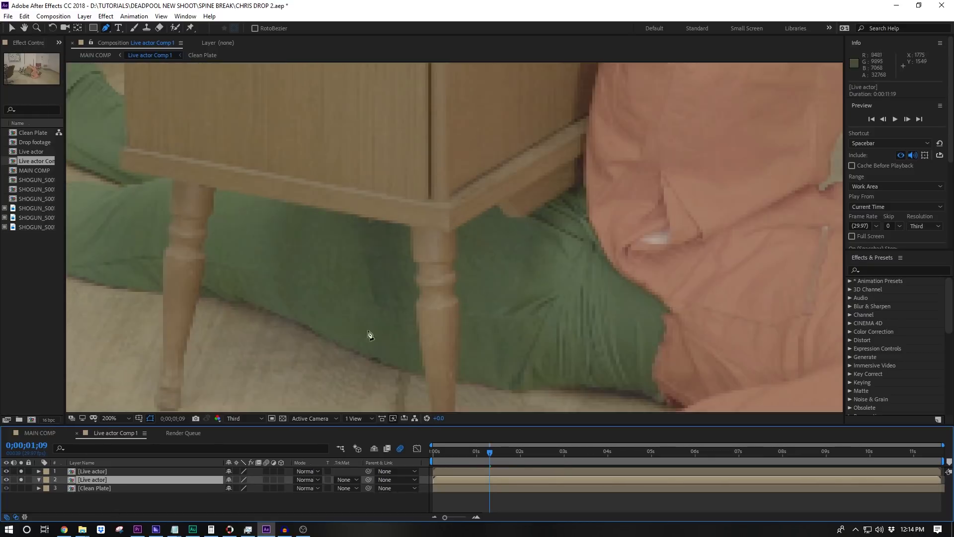
pyautogui.moveTo(547, 373); pyautogui.dragTo(510, 203)
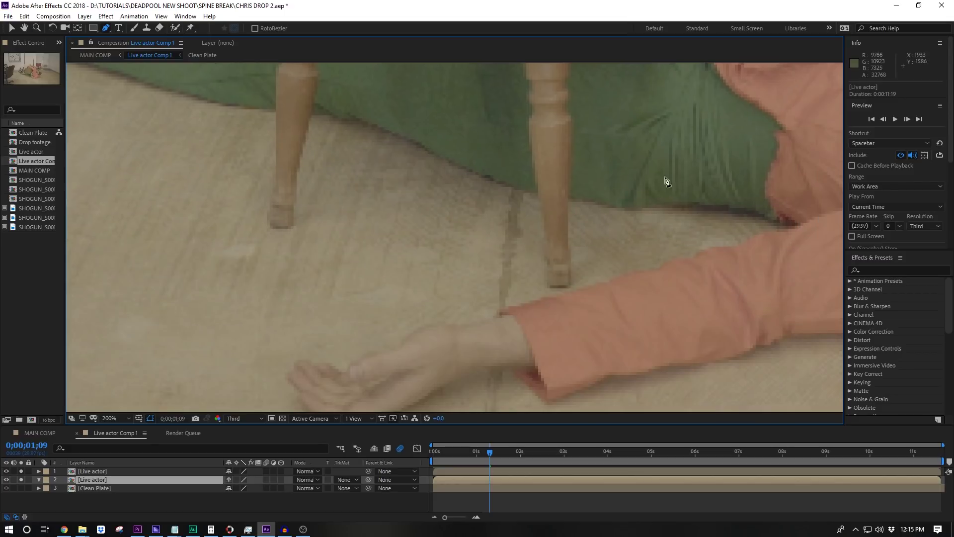
pyautogui.moveTo(234, 74); pyautogui.dragTo(373, 166)
pyautogui.moveTo(785, 191); pyautogui.dragTo(382, 108)
pyautogui.scroll(-1, 382, 108)
# - Unsolo the unmasked Live actor layer and examine the cut-out area on the masked layer alone
pyautogui.click(92, 470)
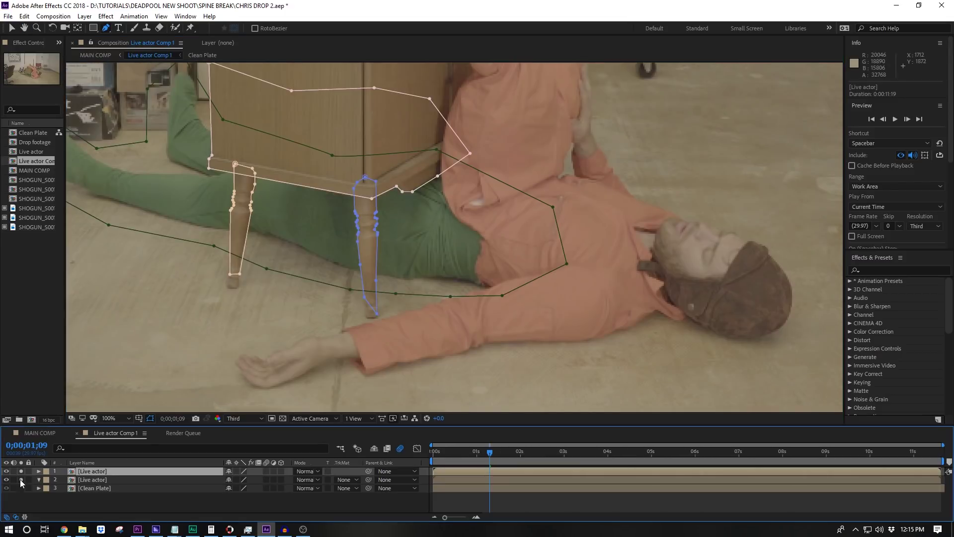
pyautogui.click(21, 479)
pyautogui.click(11, 28)
pyautogui.moveTo(394, 323); pyautogui.dragTo(345, 321)
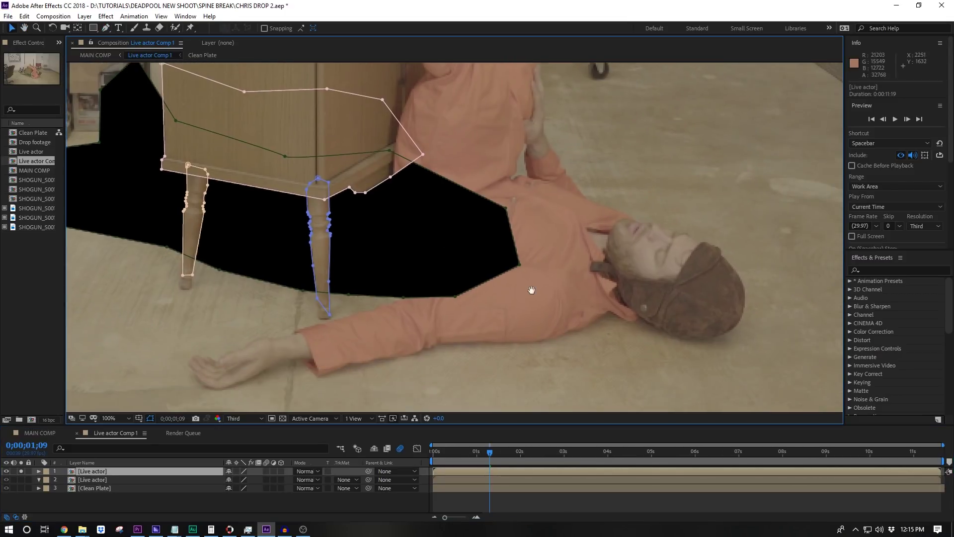
pyautogui.moveTo(539, 245); pyautogui.dragTo(477, 294)
# - Duplicate the unmasked Live actor layer, placing the copy on top of the stack and soloing it
pyautogui.click(103, 491)
pyautogui.click(94, 480)
pyautogui.hotkey('ctrl', 'd')
pyautogui.moveTo(92, 480); pyautogui.dragTo(88, 471)
pyautogui.click(22, 471)
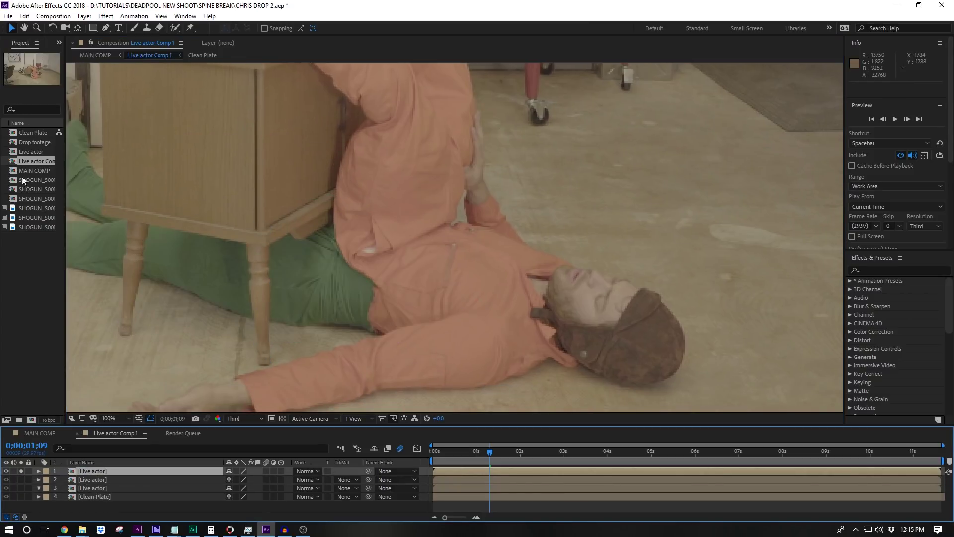
# - Draw a closed mask on the top Live actor layer around the actor's torso, hips and upper arm
pyautogui.click(106, 27)
pyautogui.scroll(-2, 559, 320)
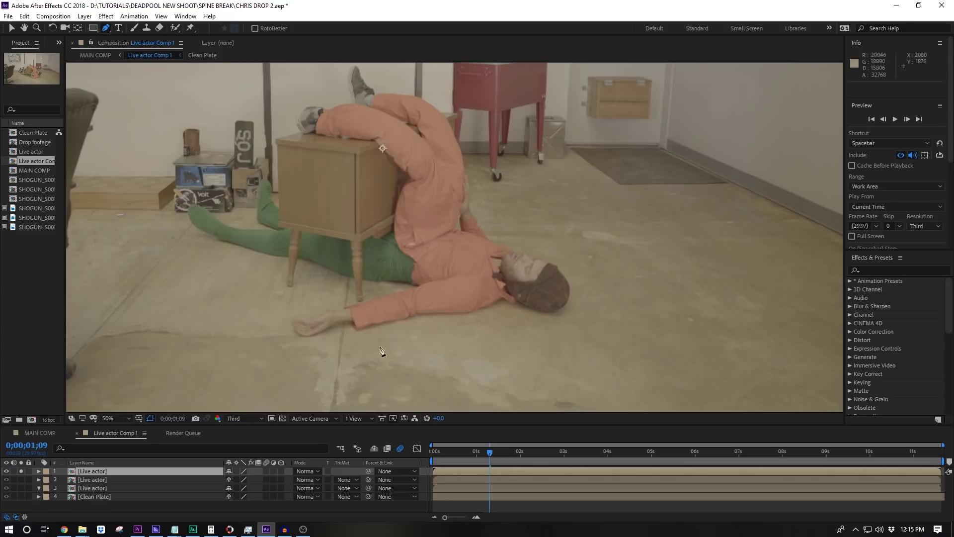
pyautogui.click(423, 343)
pyautogui.click(397, 290)
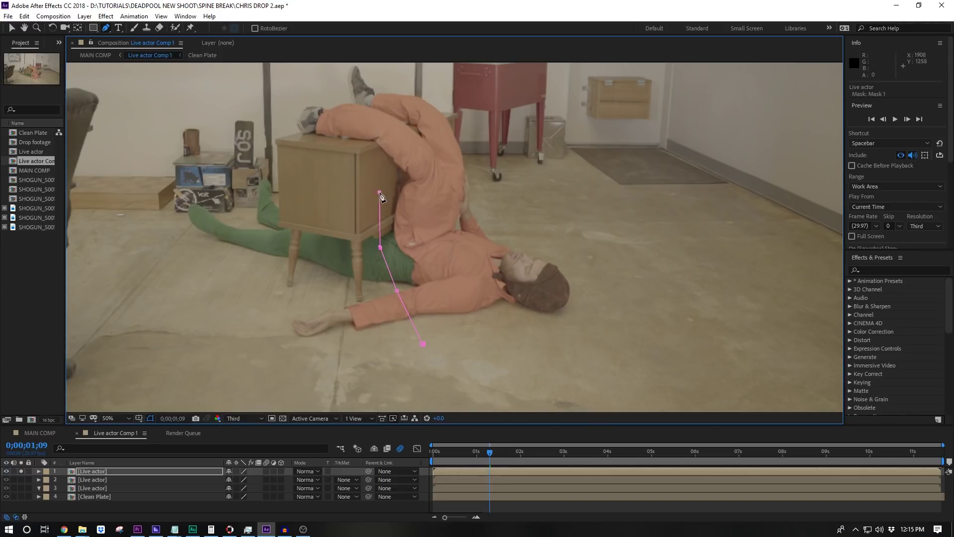
pyautogui.click(511, 168)
pyautogui.moveTo(533, 239); pyautogui.dragTo(530, 264)
pyautogui.click(487, 330)
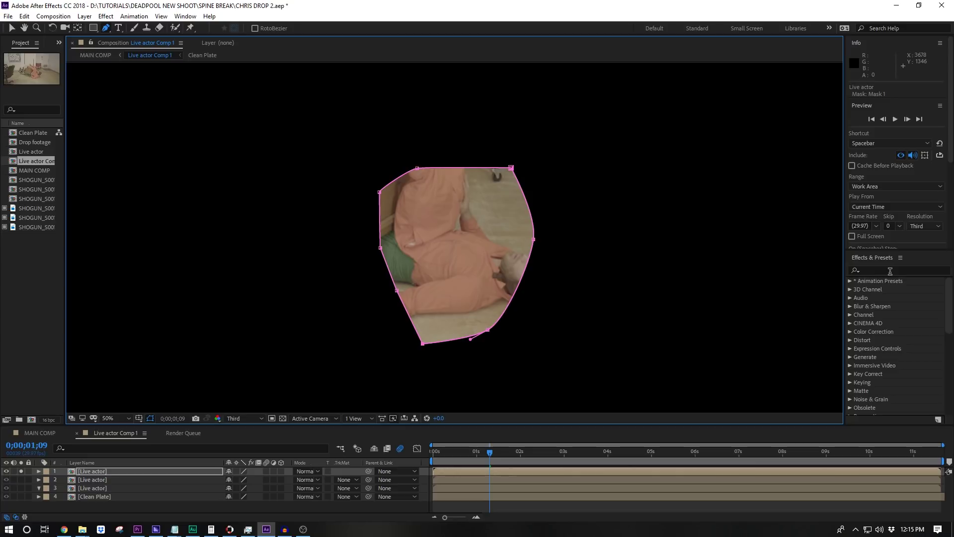
# - Apply the Keylight (1.2) effect to the masked torso layer and widen its settings area
pyautogui.click(890, 270)
pyautogui.scroll(2, 497, 277)
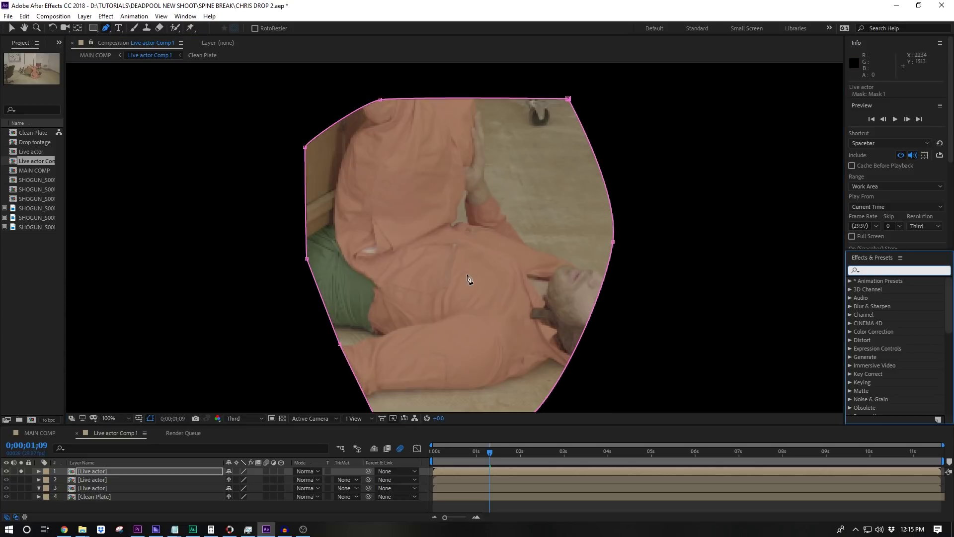
pyautogui.write('keyl')
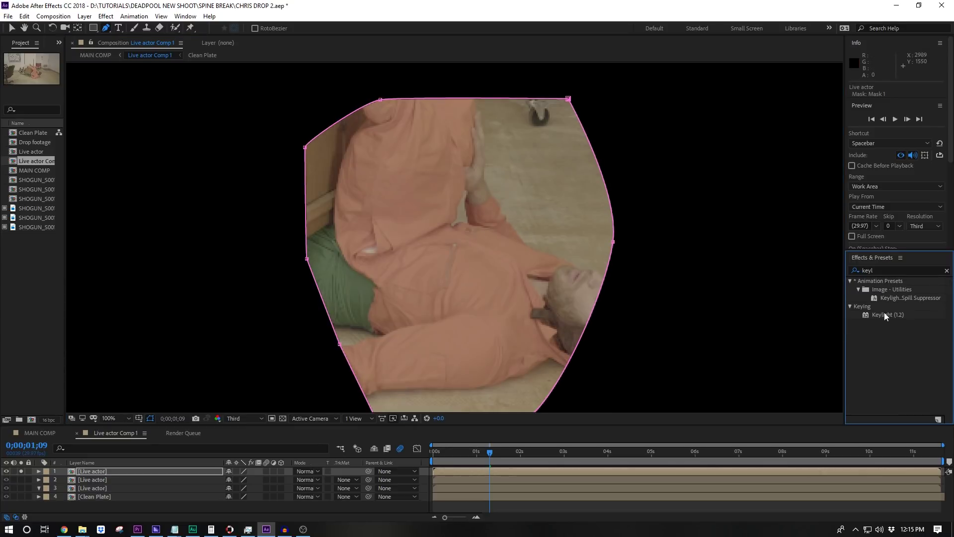
pyautogui.moveTo(887, 314); pyautogui.dragTo(278, 251)
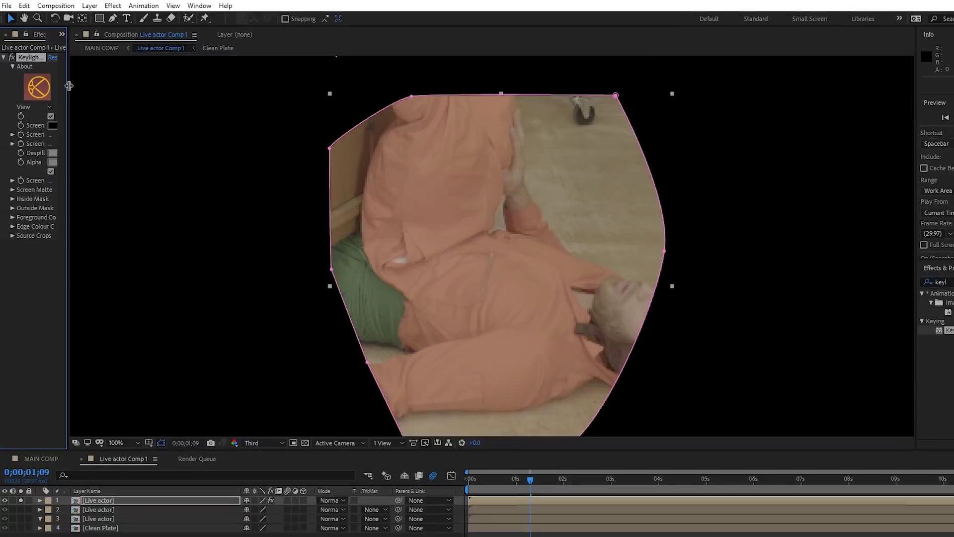
pyautogui.moveTo(69, 86); pyautogui.dragTo(177, 90)
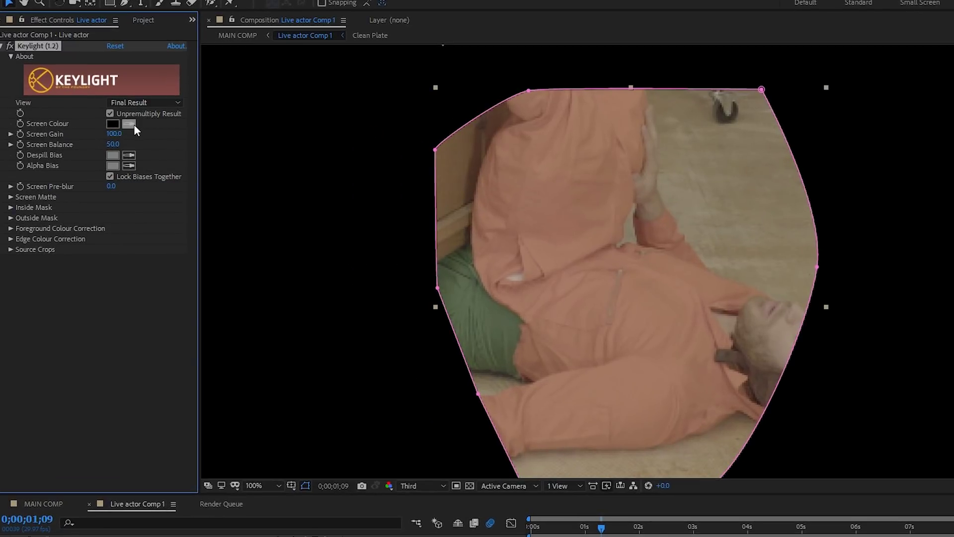
# - Sample the orange suit as Keylight's Screen Colour and view the Screen Matte
pyautogui.click(571, 314)
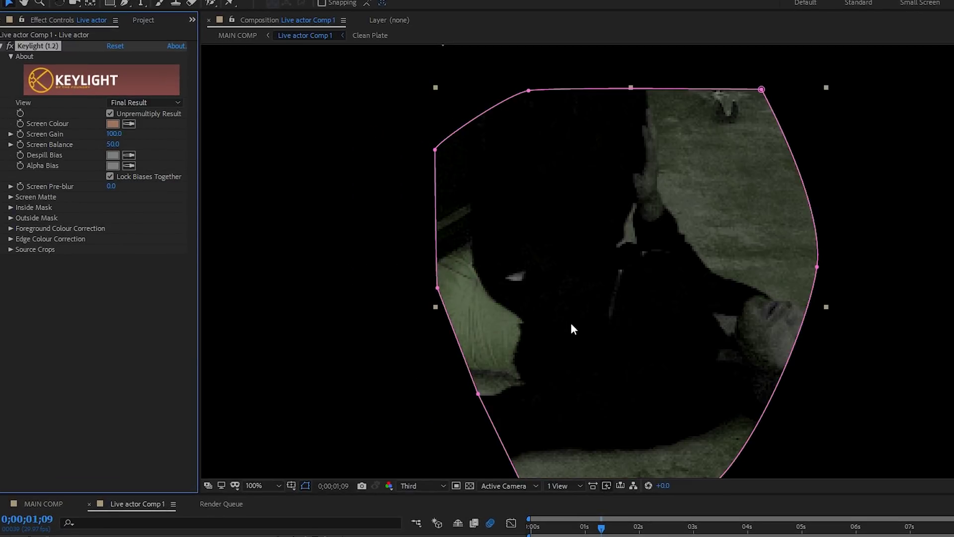
pyautogui.click(148, 102)
pyautogui.click(201, 170)
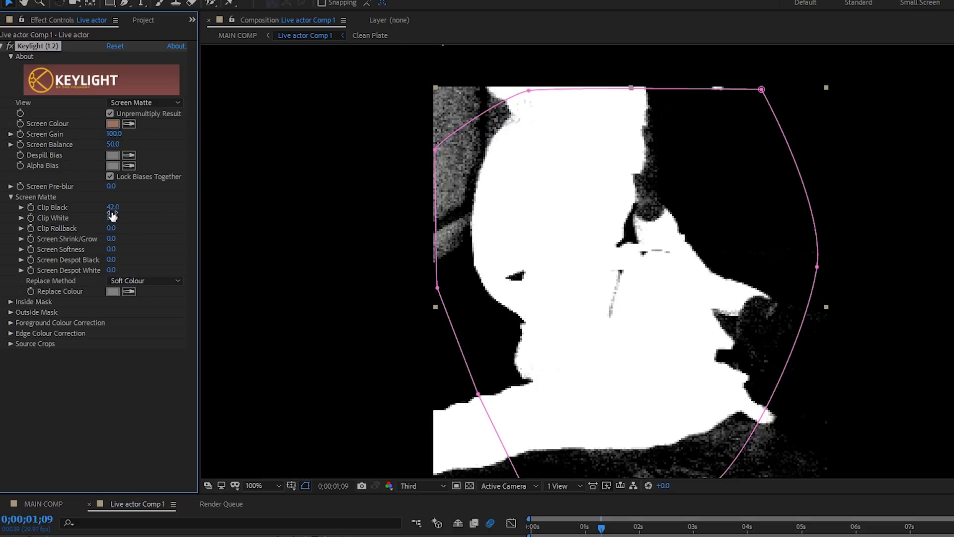
# - Set Keylight's Clip Black to 42 and Clip White to 8, with the view on Intermediate Result
pyautogui.click(143, 103)
pyautogui.click(150, 240)
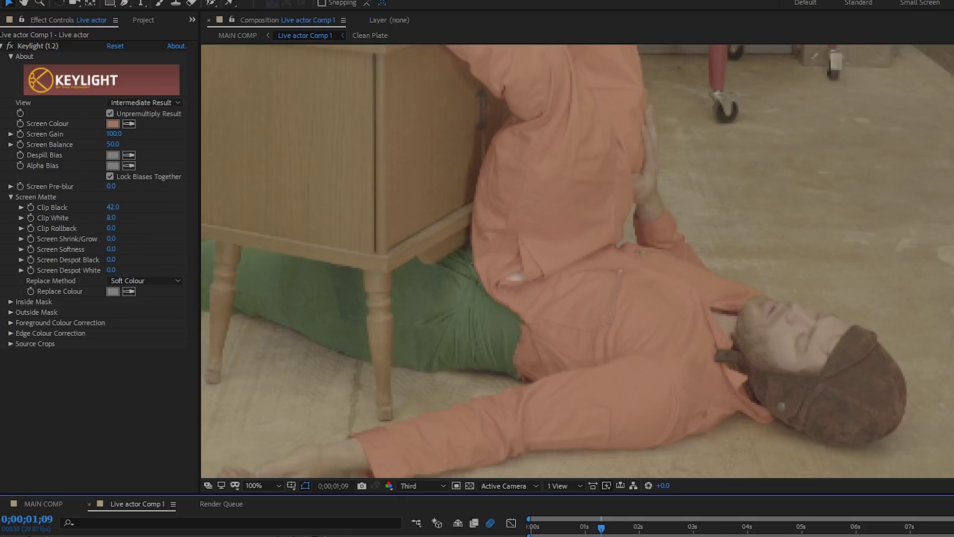
pyautogui.moveTo(620, 386); pyautogui.dragTo(778, 320)
pyautogui.scroll(-1, 553, 199)
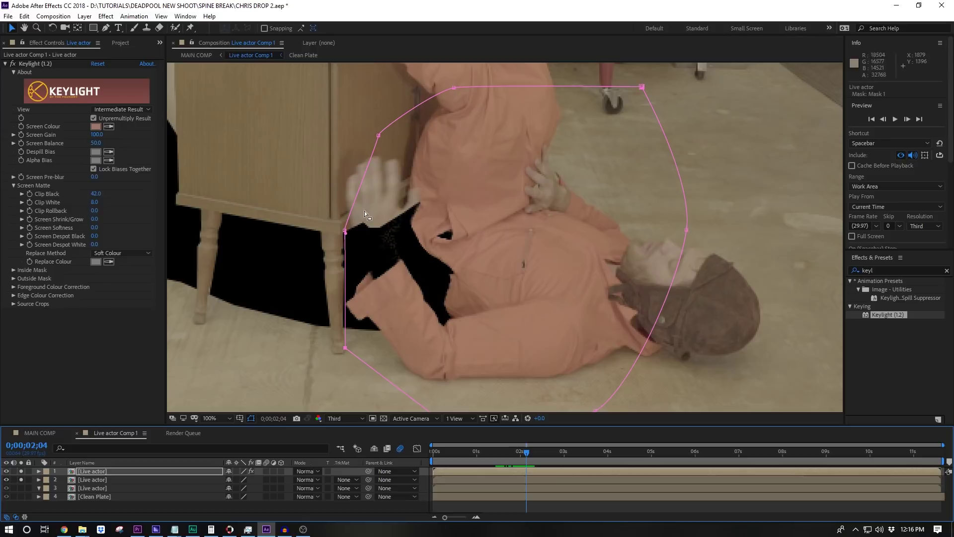
# - Mask the actor's raised hand and forearm on a soloed duplicate of the unmasked Live actor layer
pyautogui.click(94, 488)
pyautogui.keyDown('alt'); pyautogui.click(21, 488); pyautogui.keyUp('alt')
pyautogui.click(105, 28)
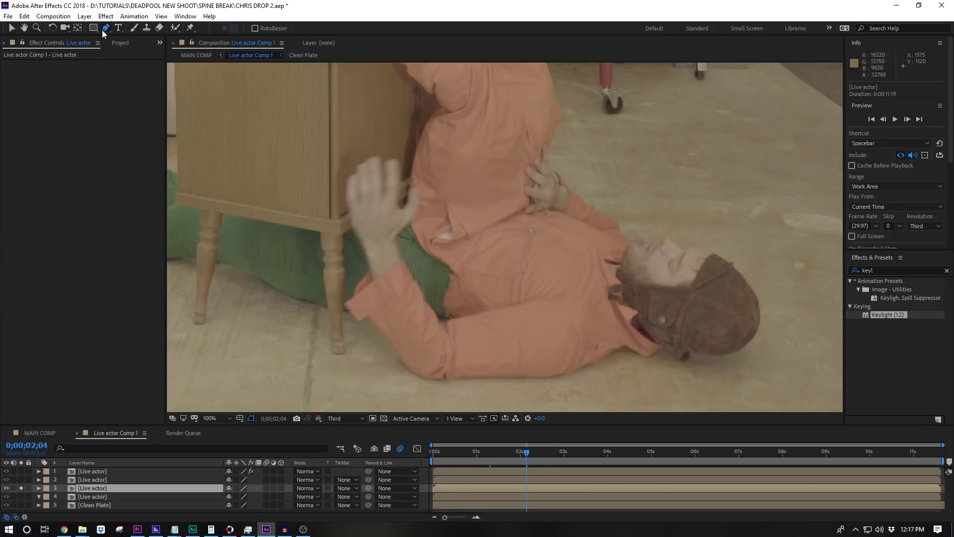
pyautogui.click(325, 182)
pyautogui.moveTo(348, 142); pyautogui.dragTo(367, 130)
pyautogui.click(412, 126)
pyautogui.click(444, 194)
pyautogui.click(448, 241)
pyautogui.click(446, 298)
pyautogui.click(274, 280)
pyautogui.moveTo(265, 242); pyautogui.dragTo(266, 237)
pyautogui.moveTo(294, 174); pyautogui.dragTo(300, 163)
pyautogui.click(338, 151)
pyautogui.click(293, 174)
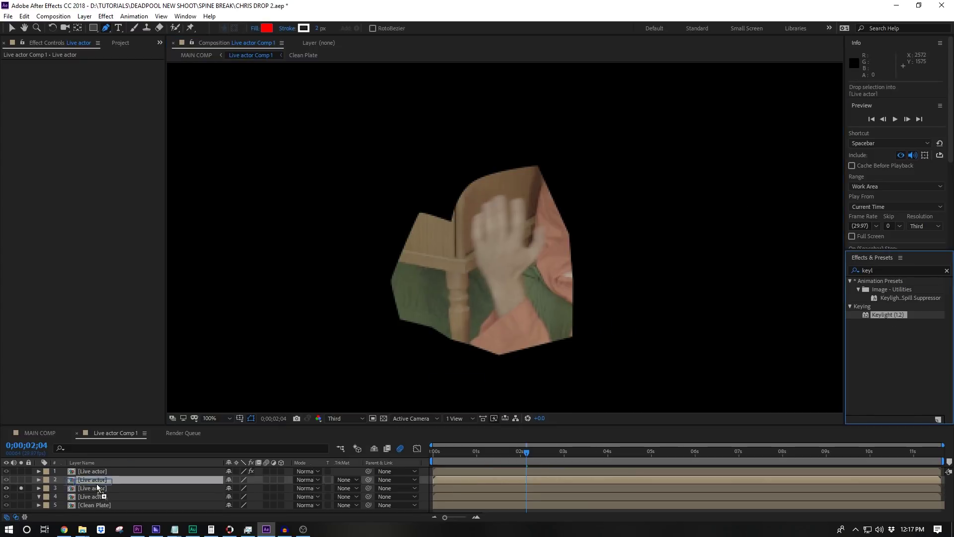
# - Apply Keylight (1.2) to the masked hand layer, sampling the green leg as Screen Colour and viewing the Screen Matte
pyautogui.click(108, 127)
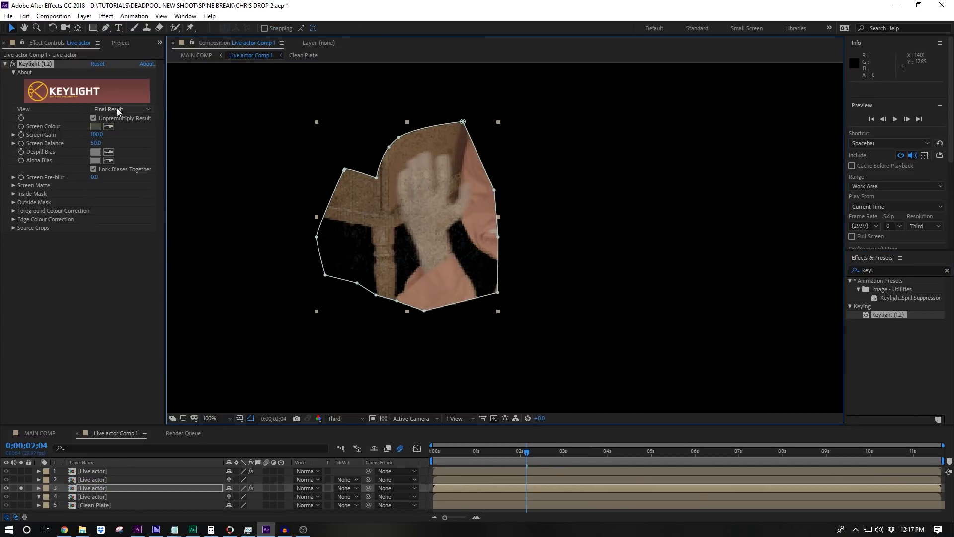
pyautogui.click(120, 149)
pyautogui.click(13, 186)
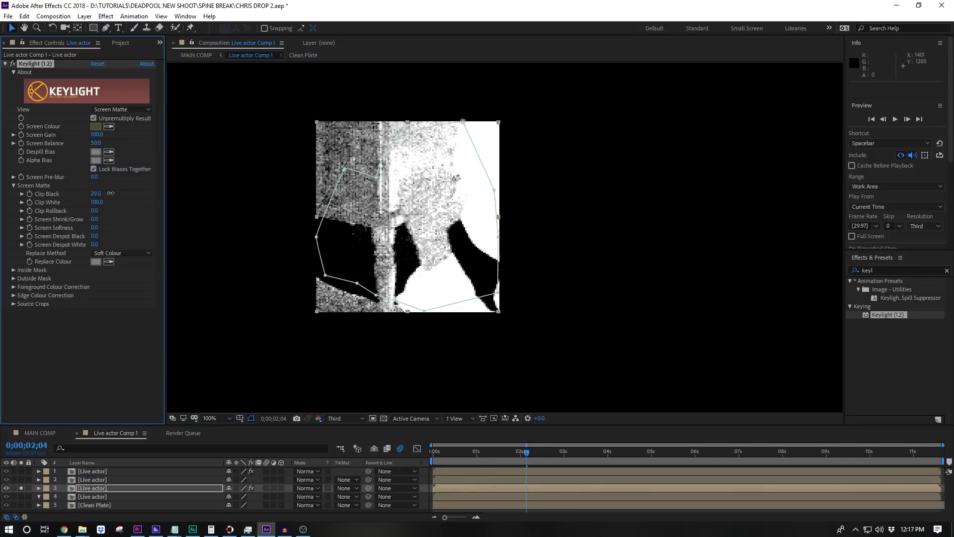
# - Set the hand layer's Clip Black to 31 and Clip White to 55, with the view on Intermediate Result
pyautogui.moveTo(97, 201); pyautogui.dragTo(80, 202)
pyautogui.click(122, 108)
pyautogui.click(119, 193)
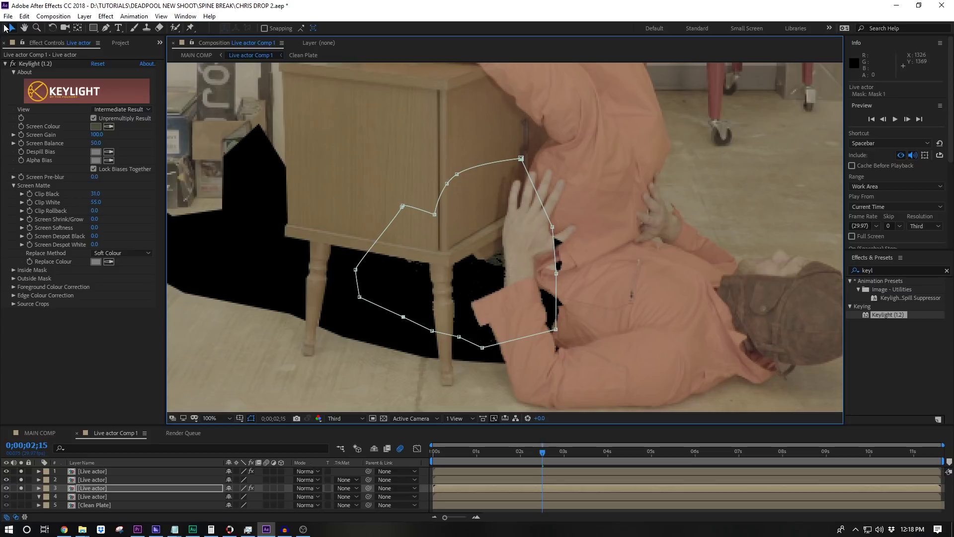
# - Isolate the Clean Plate layer by soloing it alone and examine the cabinet's legs
pyautogui.click(83, 505)
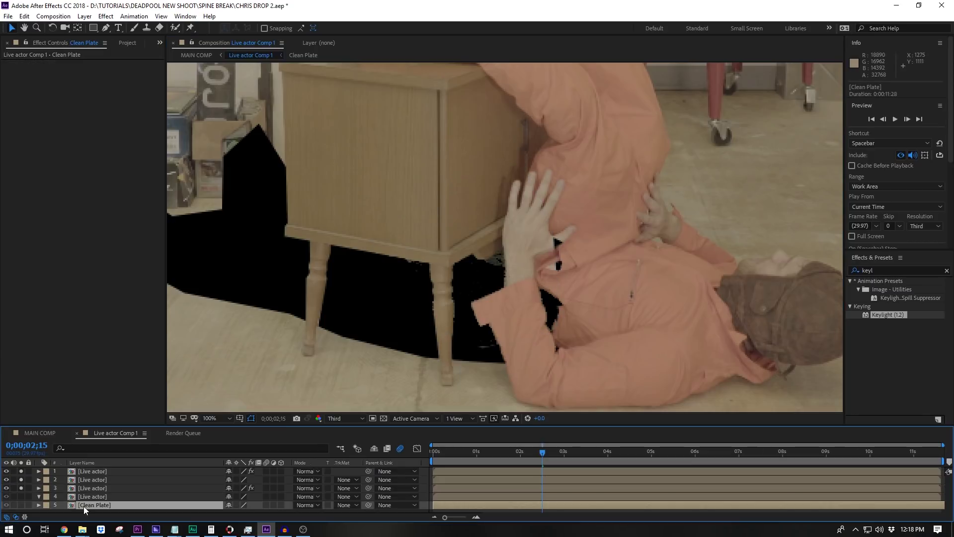
pyautogui.click(21, 505)
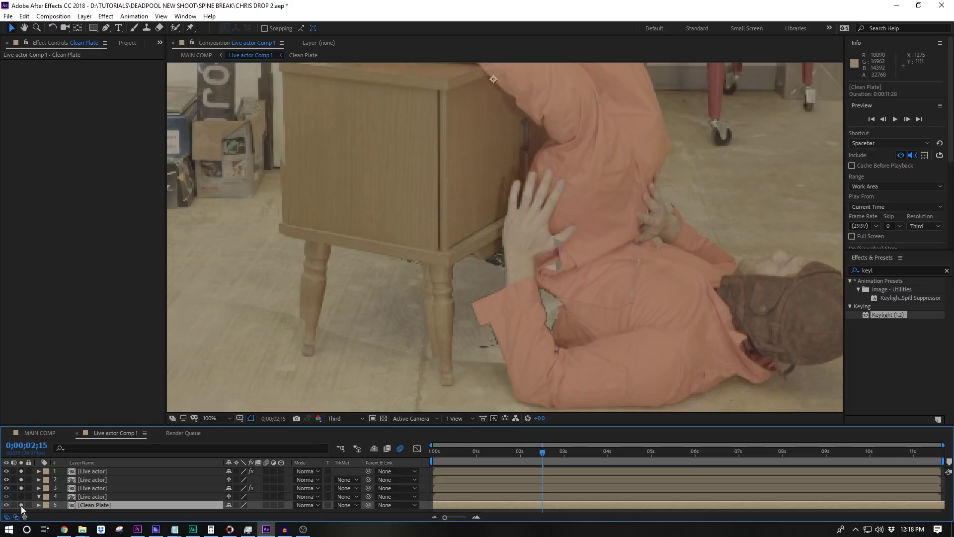
pyautogui.press('F2')
pyautogui.moveTo(449, 346); pyautogui.dragTo(445, 334)
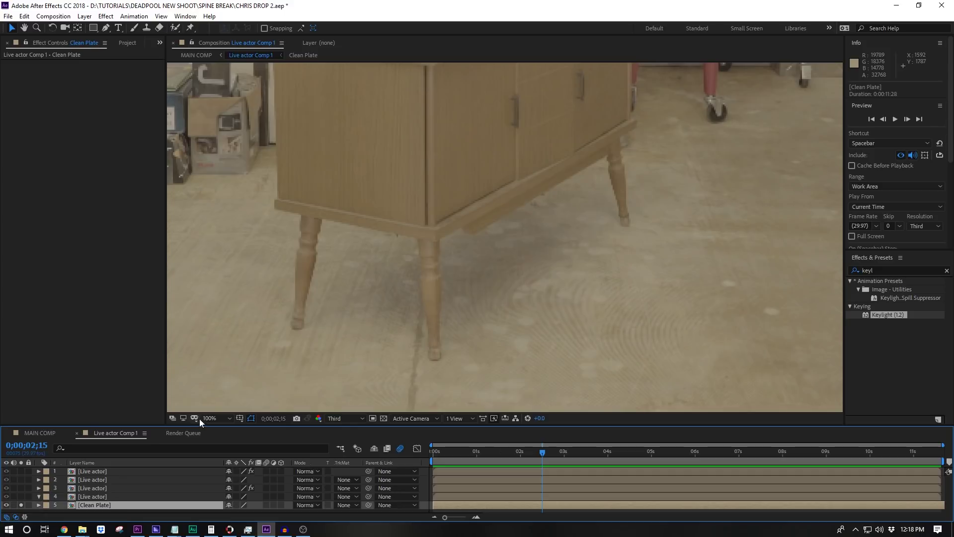
# - Send the current clean plate frame to the render queue as a Photoshop file and open its output destination
pyautogui.click(199, 418)
pyautogui.click(244, 274)
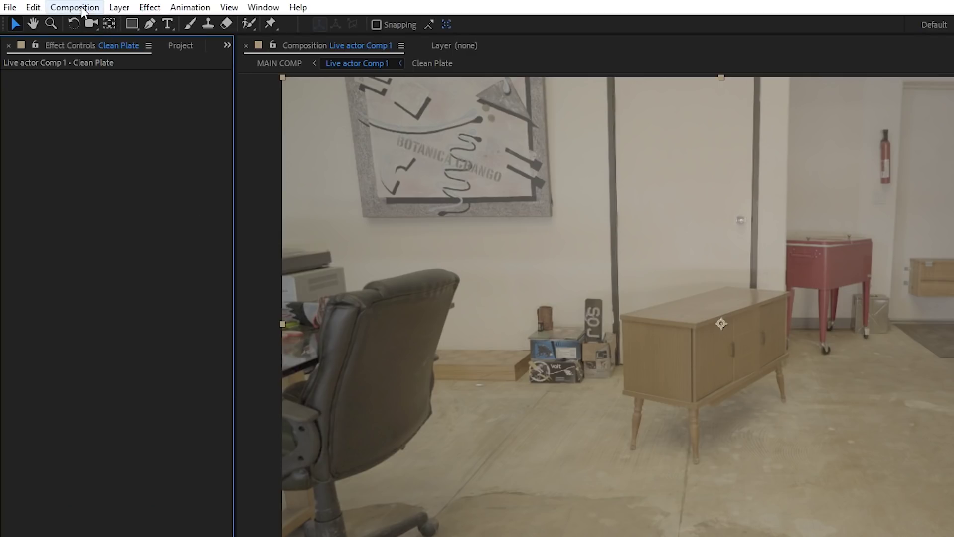
pyautogui.click(82, 8)
pyautogui.moveTo(134, 188)
pyautogui.click(404, 189)
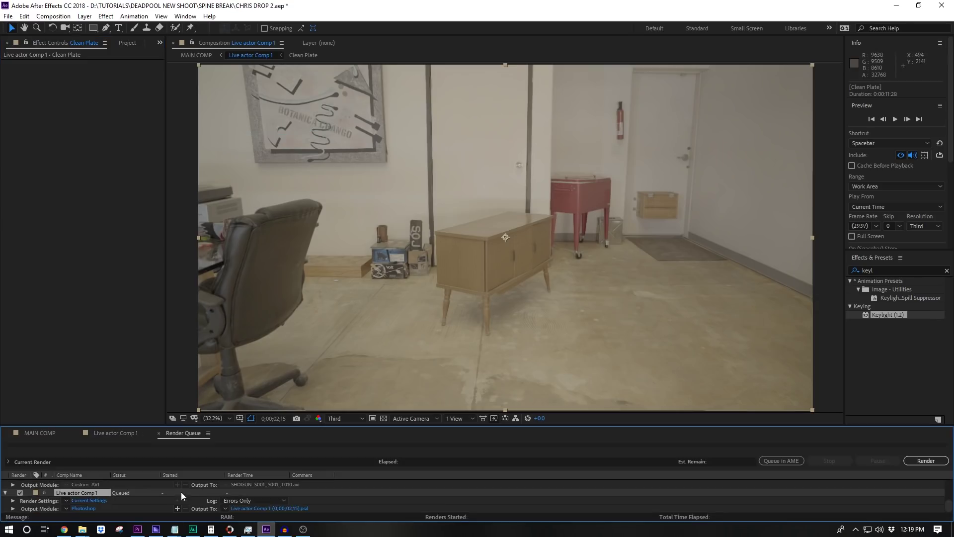
pyautogui.click(250, 508)
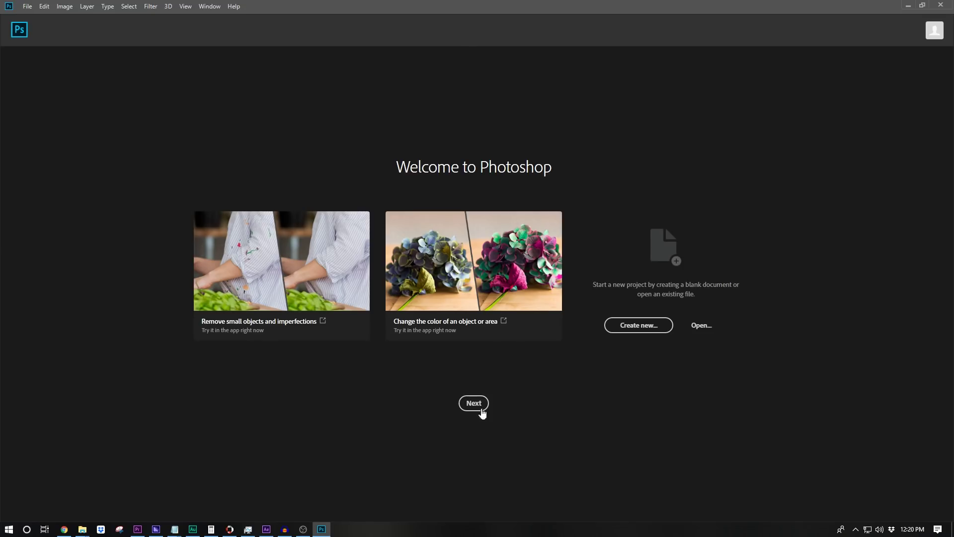
# - Switch to Photoshop and open CLEAN PLATE WITH WRONG TABLE.psd
pyautogui.click(474, 403)
pyautogui.click(57, 187)
pyautogui.click(164, 254)
pyautogui.doubleClick(164, 223)
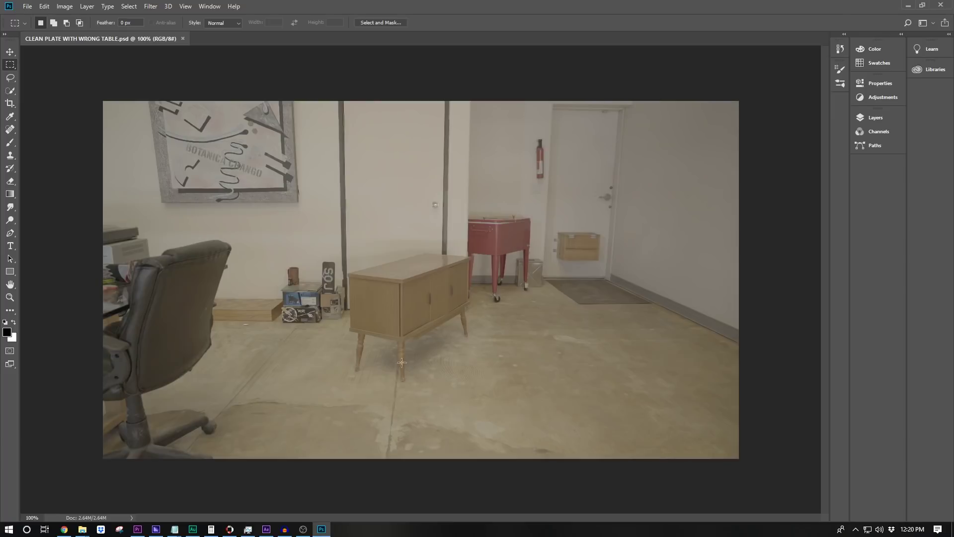
# - Lasso the cabinet's two near legs and fill the selection to remove them from the floor
pyautogui.press('l')
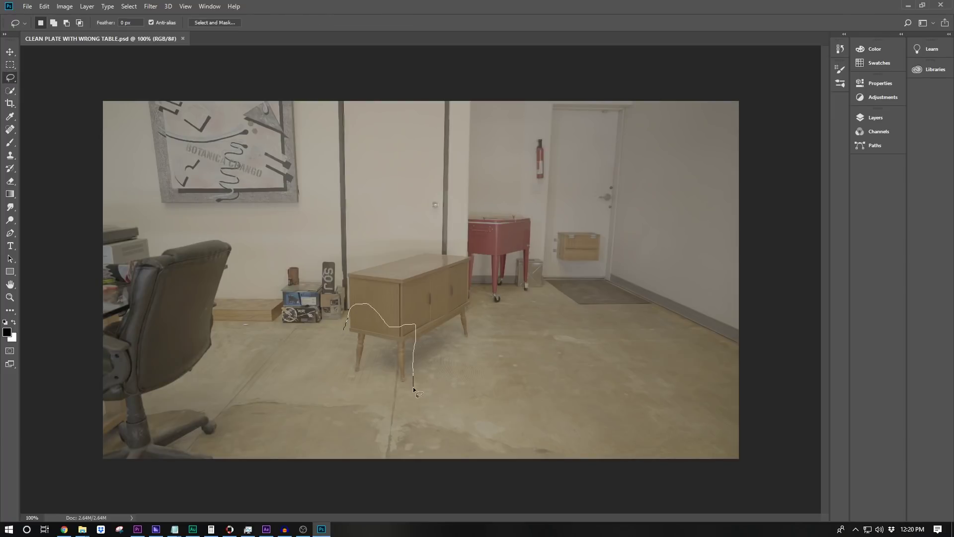
pyautogui.moveTo(343, 358); pyautogui.dragTo(344, 350)
pyautogui.rightClick(363, 342)
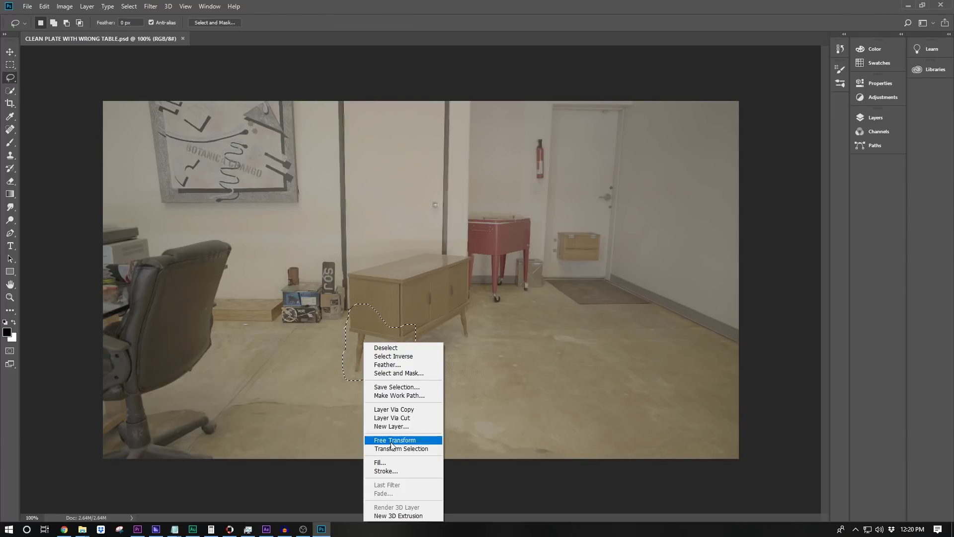
pyautogui.click(393, 463)
pyautogui.click(537, 144)
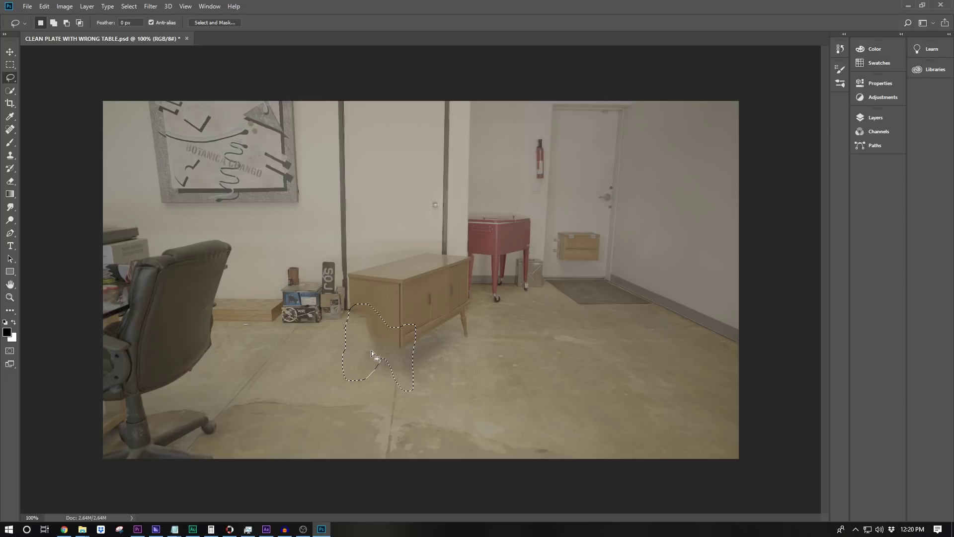
# - Lasso and fill the leftover patches around the cabinet's lower front corner in repeated passes
pyautogui.scroll(5, 380, 372)
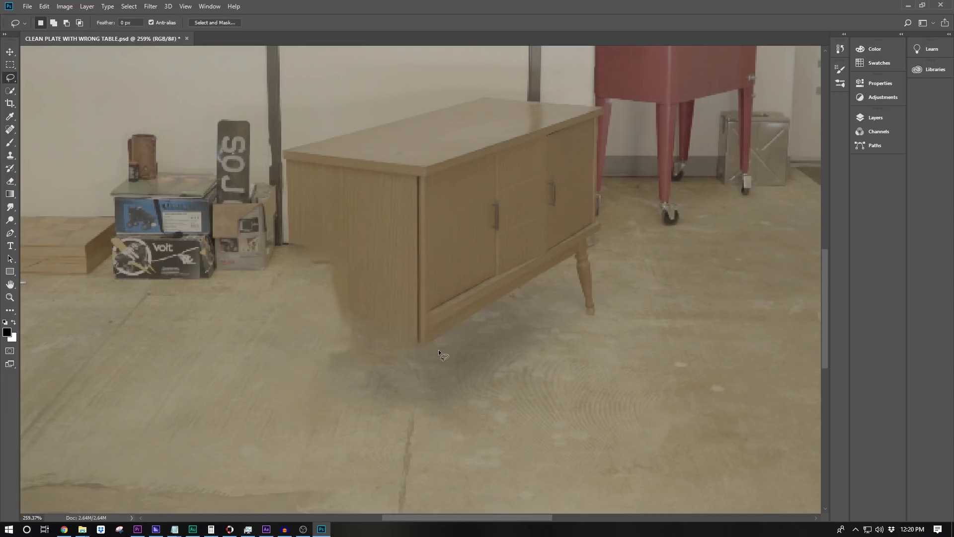
pyautogui.moveTo(438, 350); pyautogui.dragTo(442, 348)
pyautogui.rightClick(420, 334)
pyautogui.click(448, 456)
pyautogui.click(544, 137)
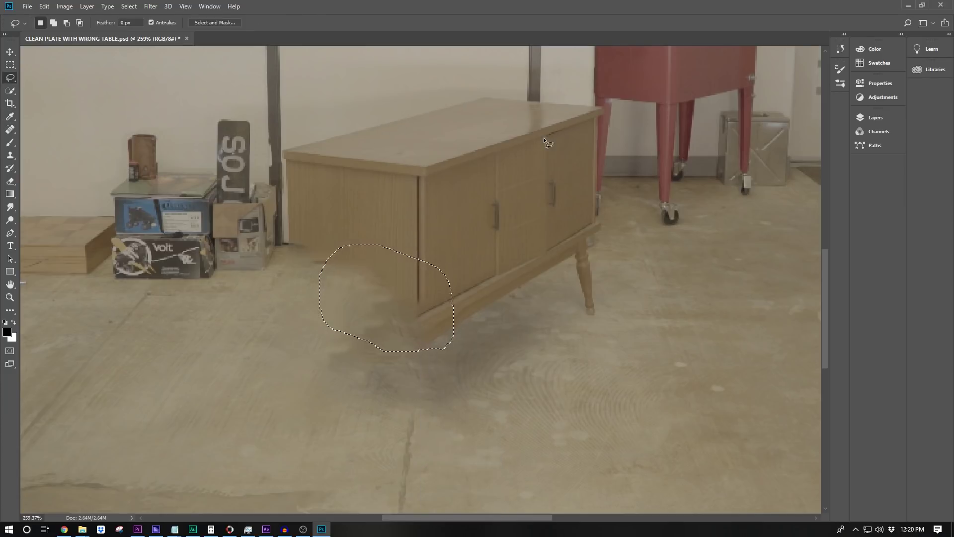
pyautogui.rightClick(430, 348)
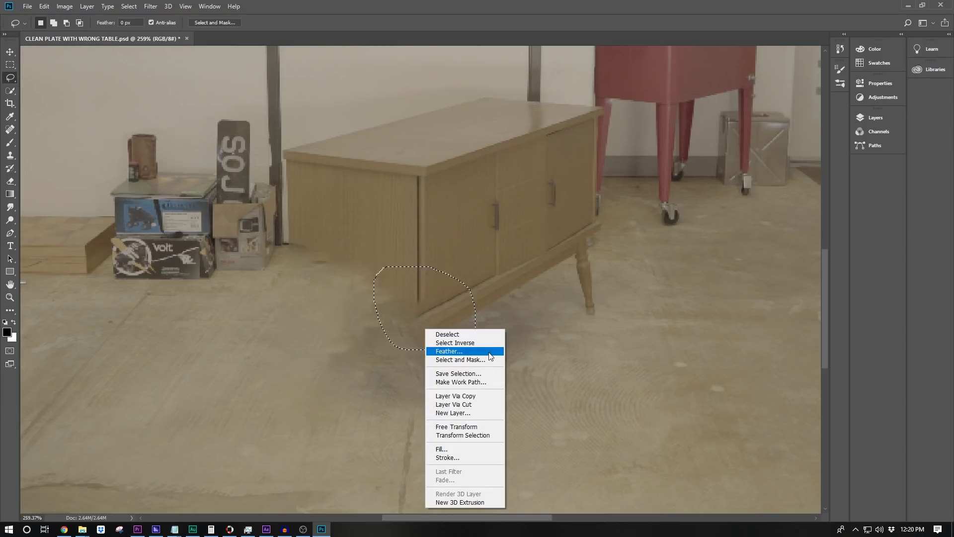
pyautogui.click(442, 449)
pyautogui.click(543, 144)
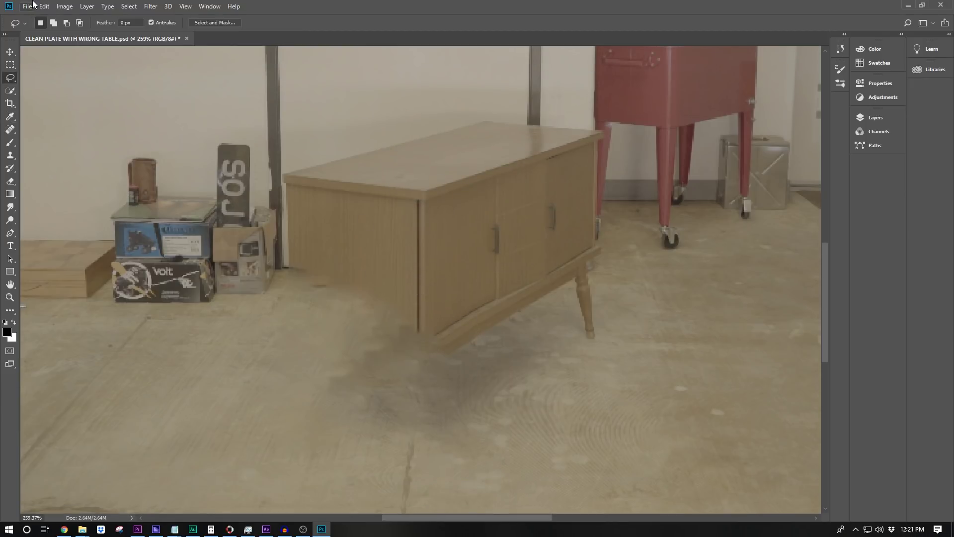
# - Save the retouched image under the new name FIXED CLEAN PLATE
pyautogui.click(27, 6)
pyautogui.click(91, 118)
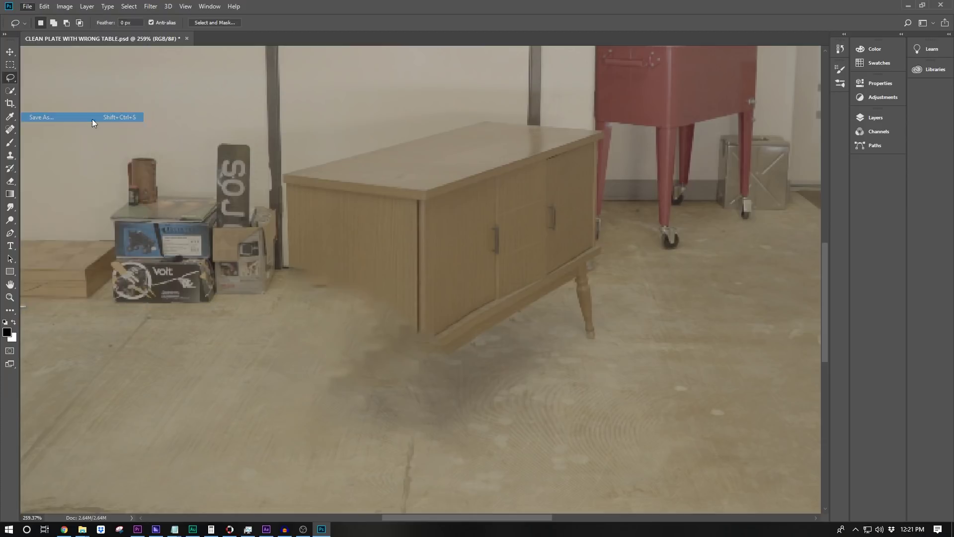
pyautogui.write('FlXED')
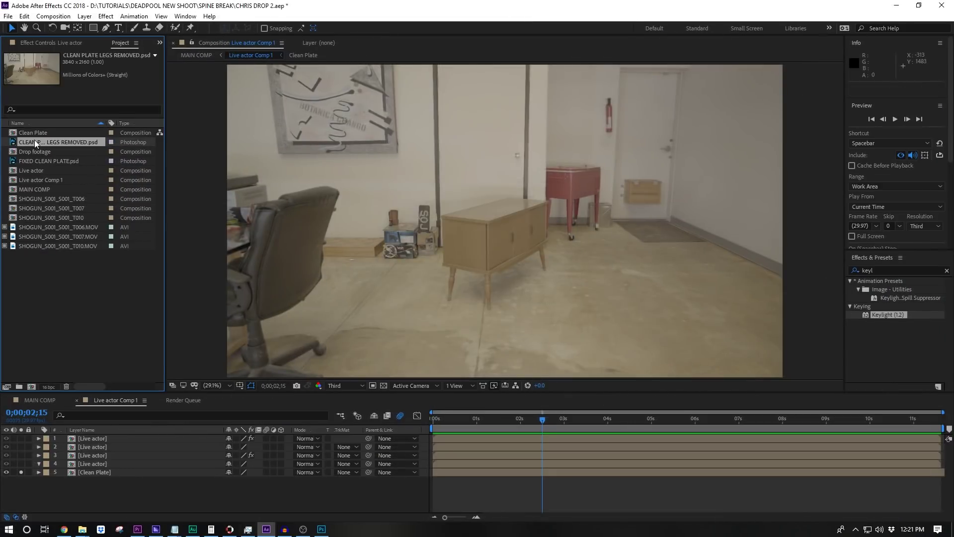
# - Switch to After Effects, place CLEAN PLATE LEGS REMOVED.psd above Clean Plate in Live actor Comp 1, and solo it with the keyed Live actor layers
pyautogui.moveTo(35, 142); pyautogui.dragTo(114, 467)
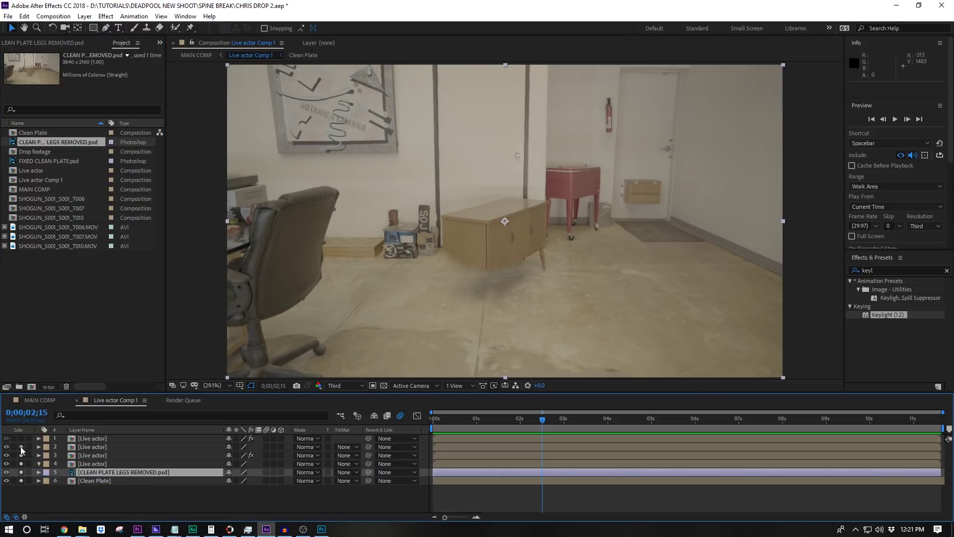
pyautogui.moveTo(21, 447); pyautogui.dragTo(20, 438)
pyautogui.click(88, 462)
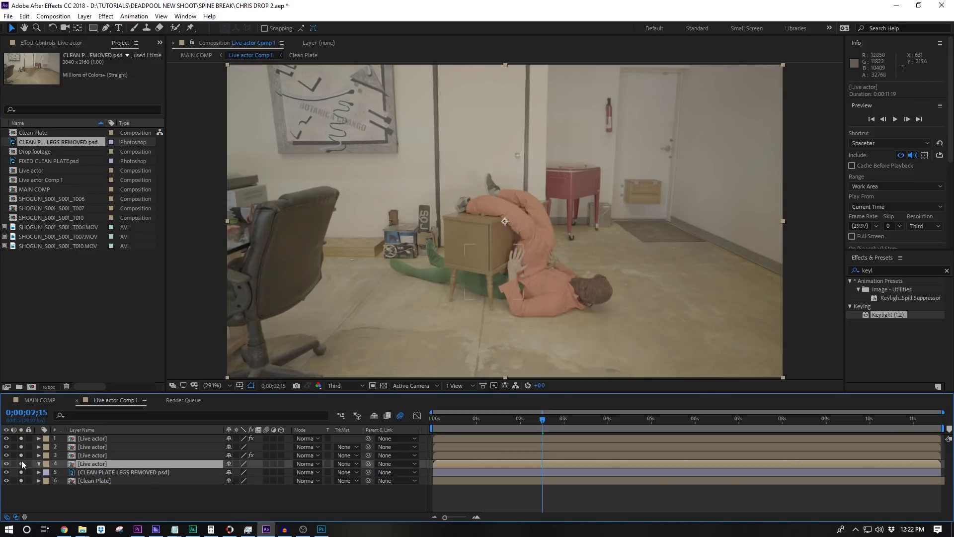
pyautogui.click(21, 463)
pyautogui.scroll(1, 559, 300)
pyautogui.scroll(4, 451, 317)
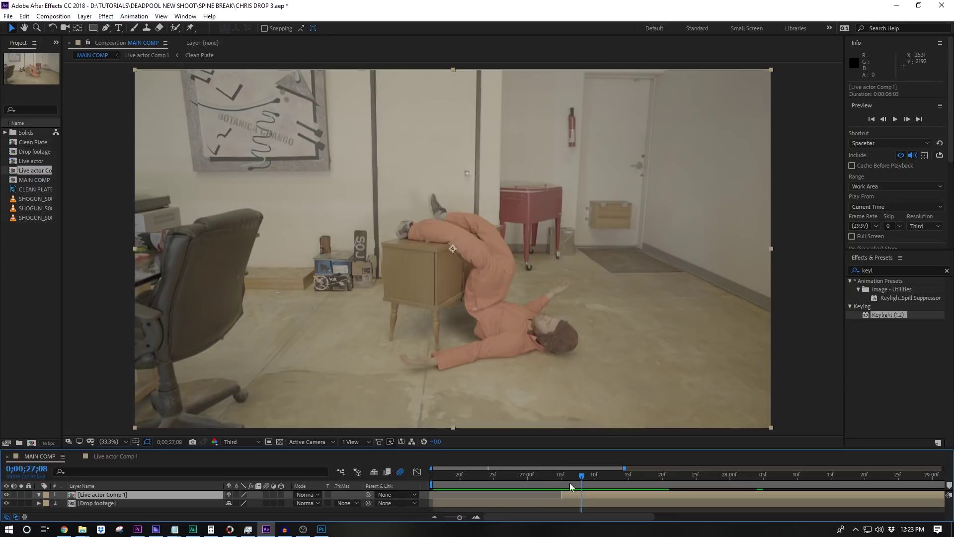
# - At 0;00;27;05 in MAIN COMP, draw a closed Pen mask around the actor and cabinet on the Live actor Comp 1 layer
pyautogui.moveTo(570, 482); pyautogui.dragTo(563, 455)
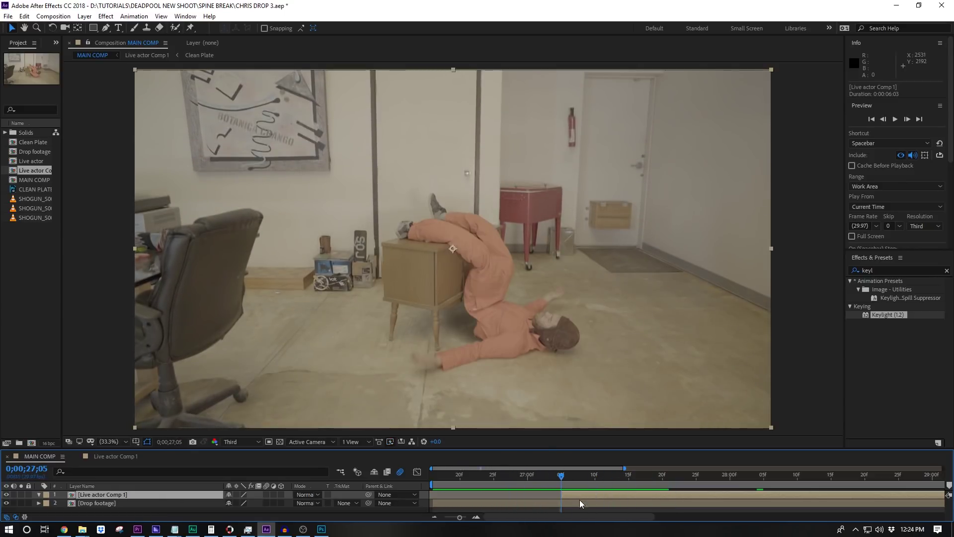
pyautogui.moveTo(555, 505)
pyautogui.mouseDown()
pyautogui.moveTo(561, 469)
pyautogui.moveTo(547, 482)
pyautogui.moveTo(562, 488)
pyautogui.mouseUp()
pyautogui.click(109, 28)
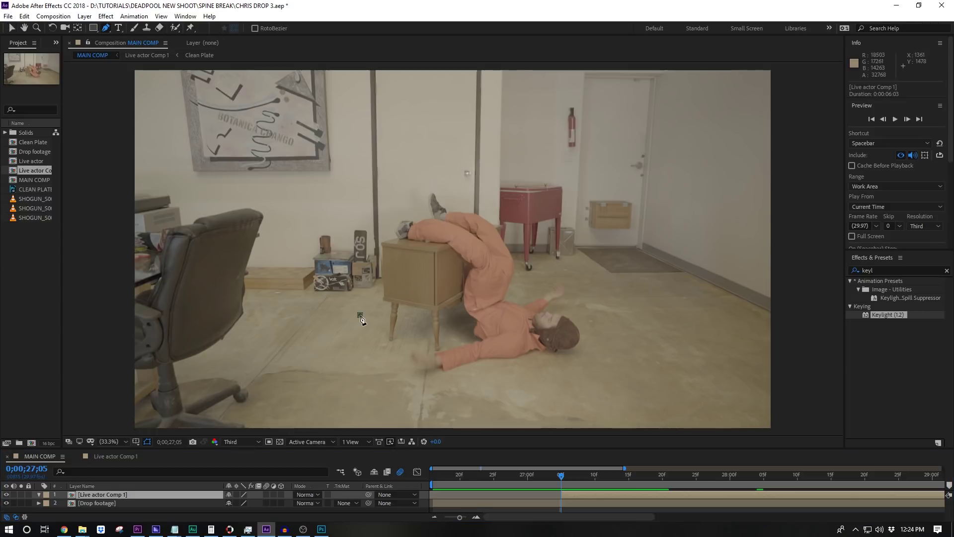
pyautogui.click(360, 315)
pyautogui.click(370, 240)
pyautogui.click(441, 169)
pyautogui.click(525, 197)
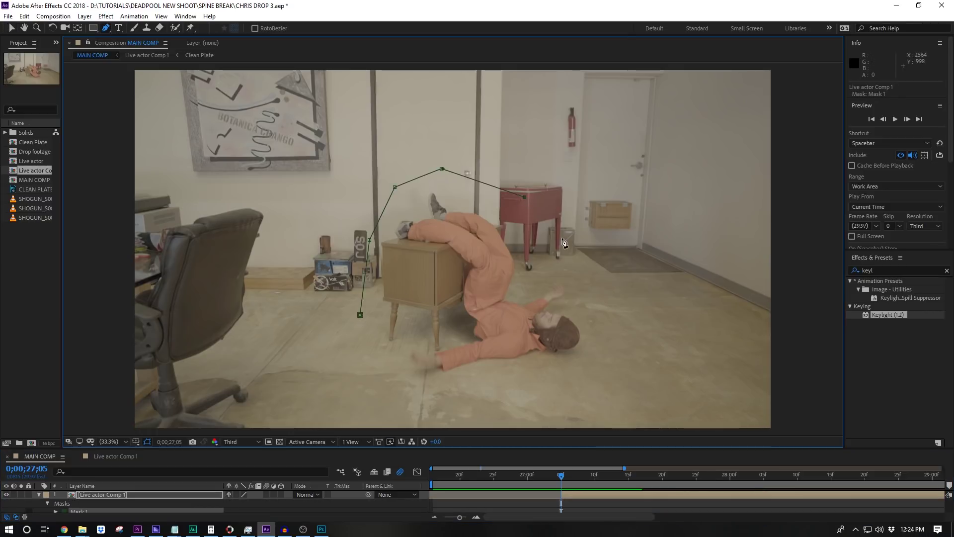
pyautogui.click(562, 238)
pyautogui.click(593, 280)
pyautogui.click(610, 327)
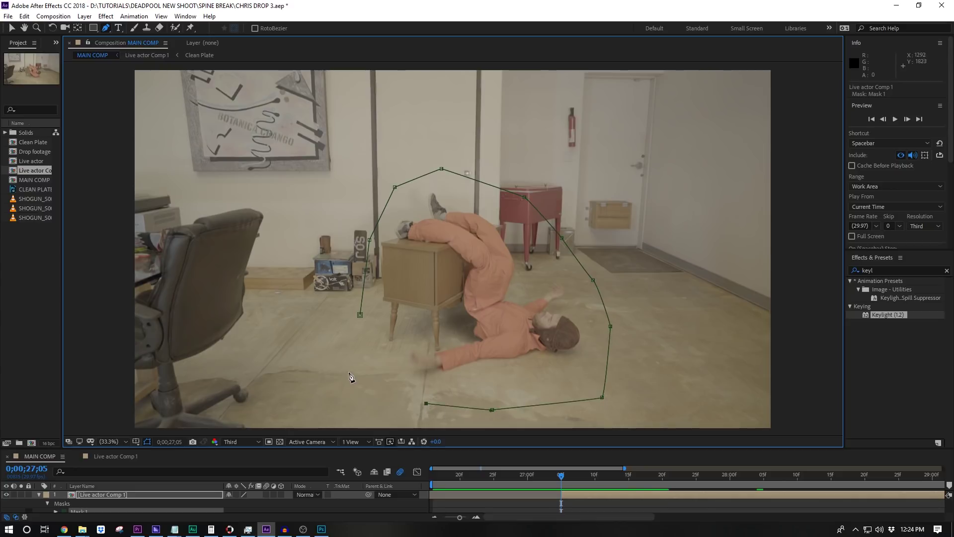
pyautogui.click(360, 316)
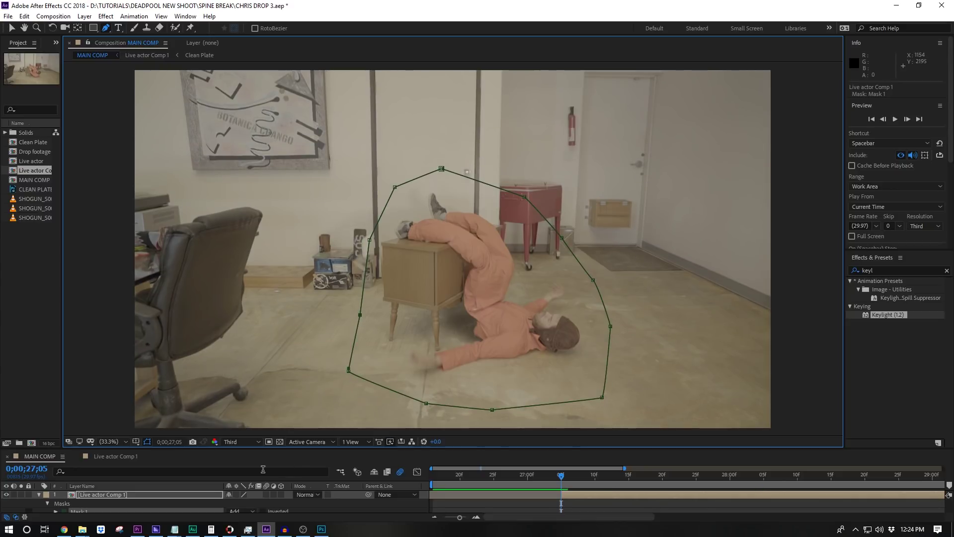
# - Set the Live actor Comp 1 mask's feather to 30 pixels
pyautogui.press('f')
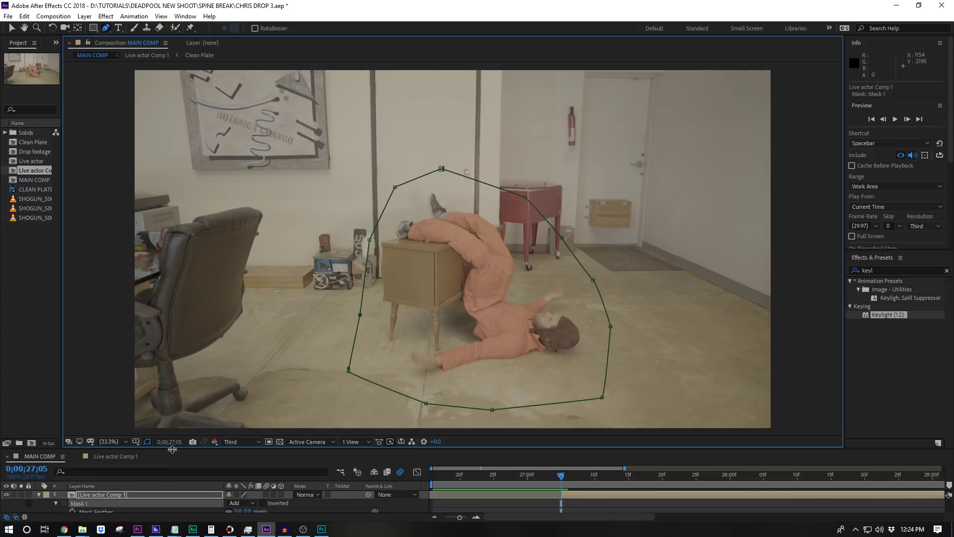
pyautogui.moveTo(172, 449); pyautogui.dragTo(177, 405)
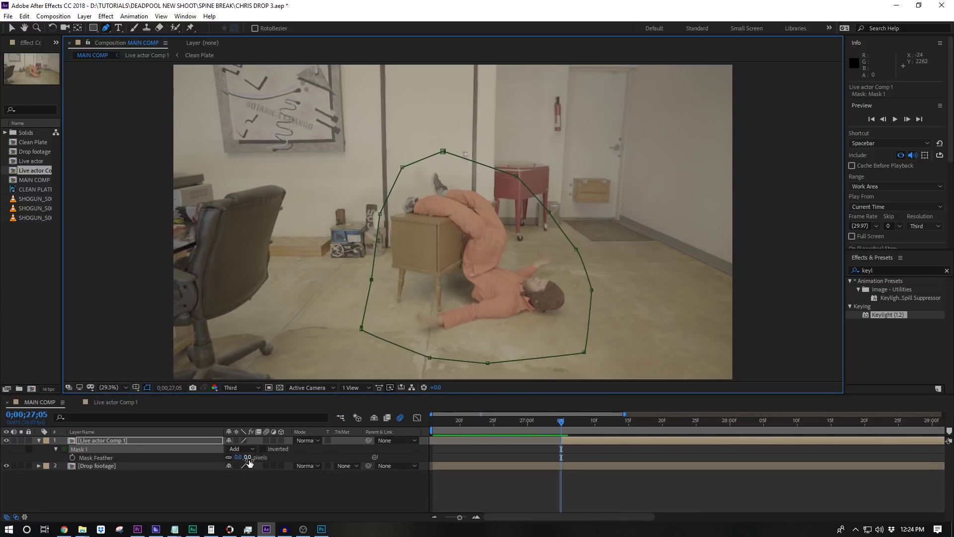
pyautogui.moveTo(249, 463); pyautogui.dragTo(262, 457)
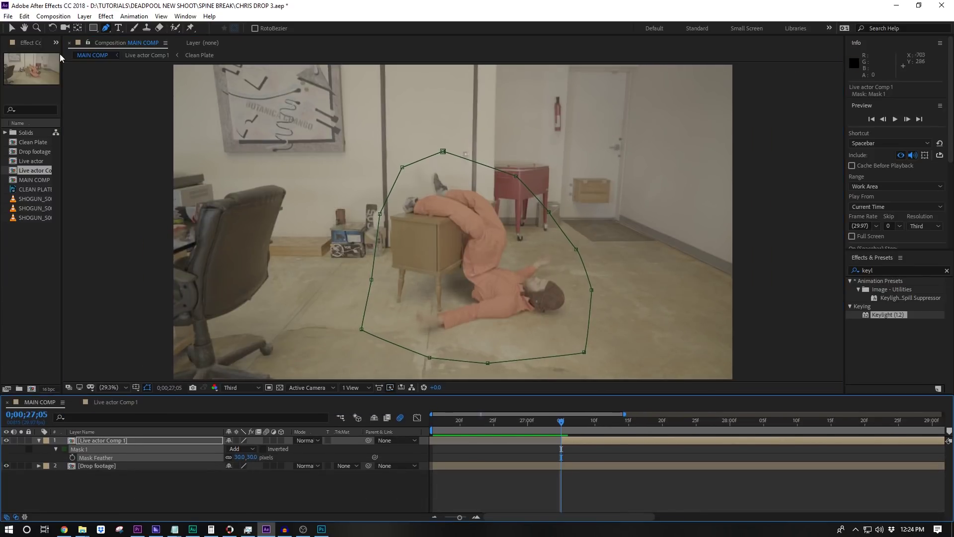
# - Scrub across the cut around 0;00;27;05 to 0;00;27;06 and check how the masked layer blends with Drop footage
pyautogui.press('v')
pyautogui.moveTo(475, 299); pyautogui.dragTo(491, 244)
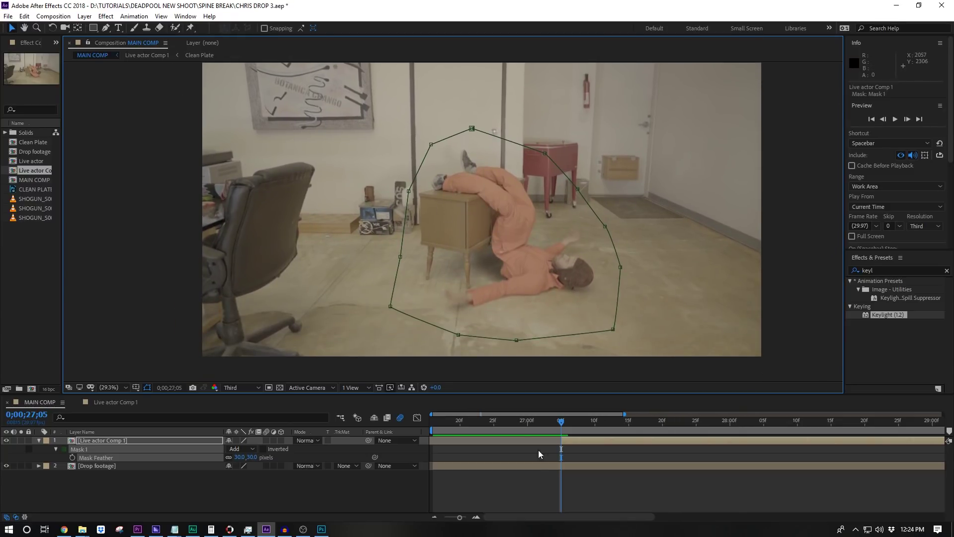
pyautogui.moveTo(561, 422); pyautogui.dragTo(554, 421)
pyautogui.click(568, 424)
pyautogui.click(85, 450)
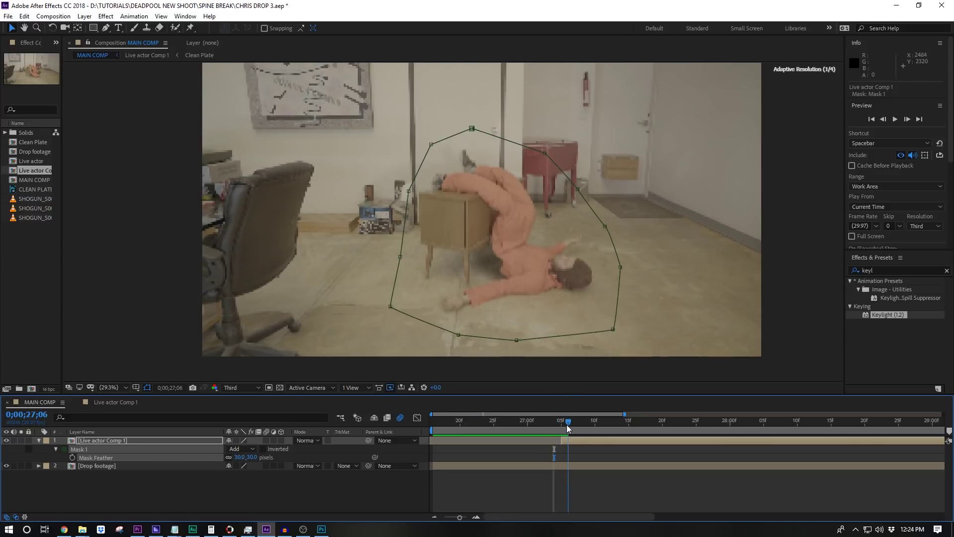
pyautogui.click(20, 441)
pyautogui.click(20, 441)
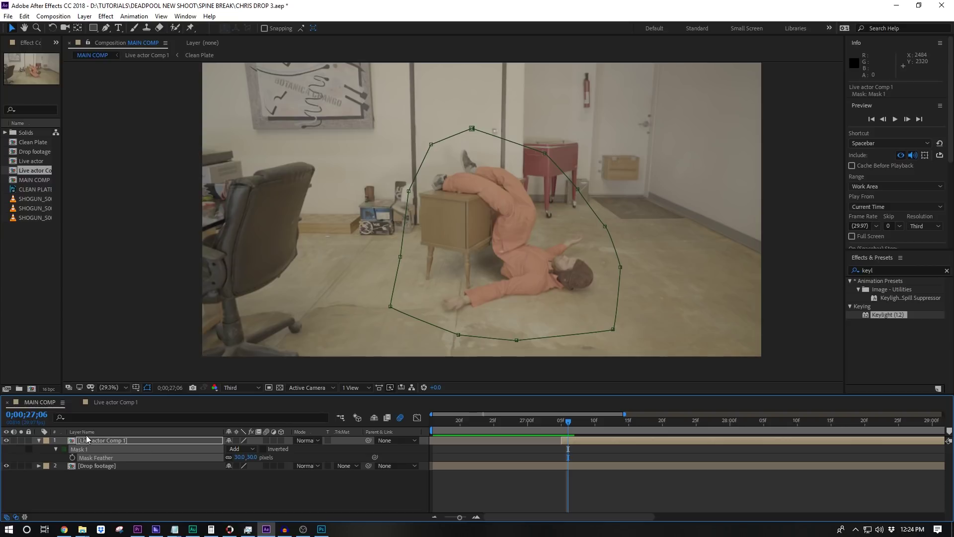
# - Set Live actor Comp 1 to Difference blending and nudge it vertically to line it up with Drop footage
pyautogui.click(309, 441)
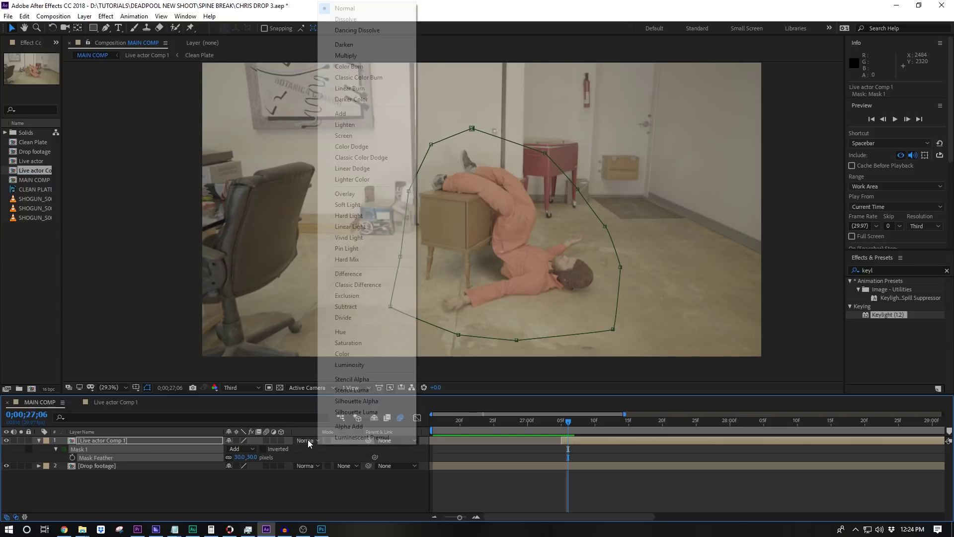
pyautogui.click(365, 274)
pyautogui.scroll(4, 479, 294)
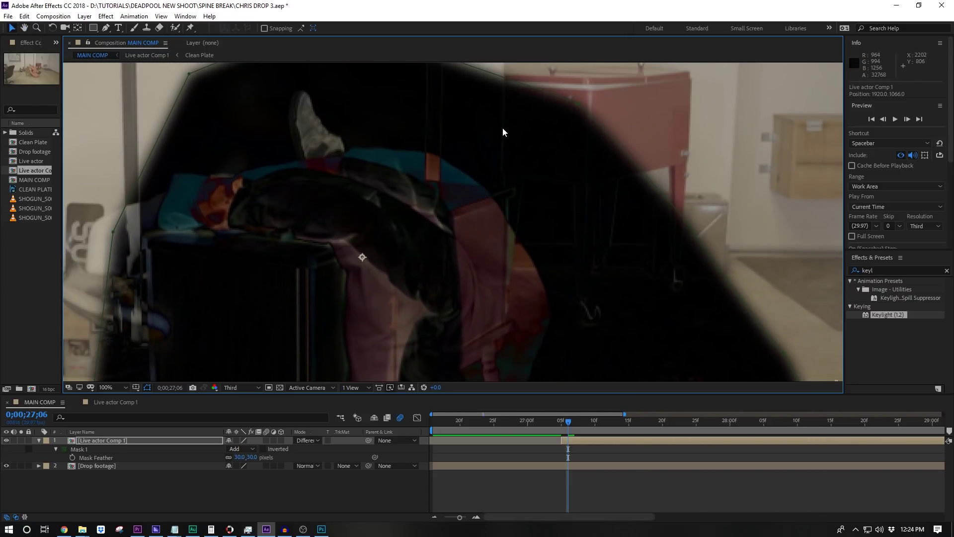
pyautogui.press('Down')
pyautogui.moveTo(382, 249); pyautogui.dragTo(298, 2)
pyautogui.scroll(-1, 411, 226)
pyautogui.moveTo(413, 253); pyautogui.dragTo(471, 365)
# - Restore Live actor Comp 1's blending mode to Normal and check the transition around 0;00;27;05
pyautogui.click(305, 440)
pyautogui.click(348, 8)
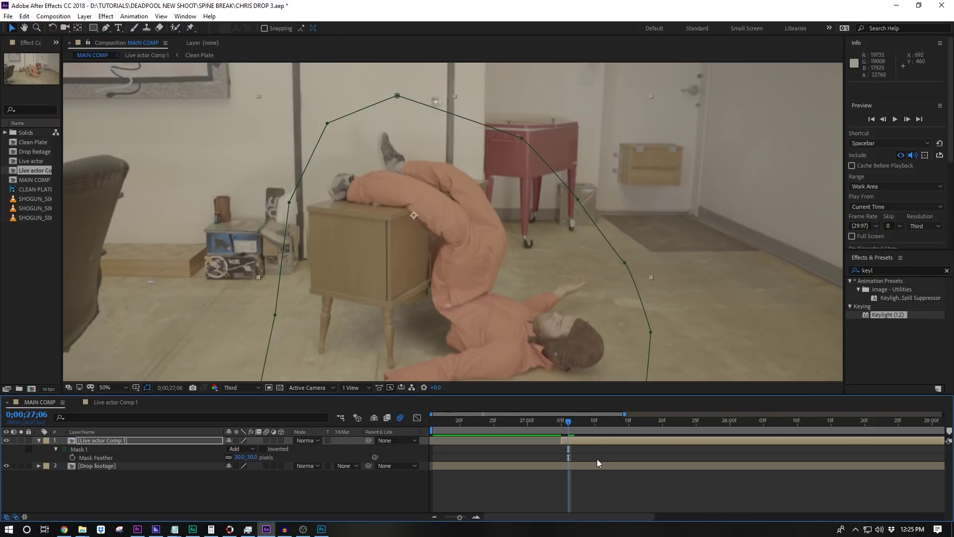
pyautogui.moveTo(568, 423)
pyautogui.mouseDown()
pyautogui.moveTo(528, 423)
pyautogui.moveTo(561, 431)
pyautogui.mouseUp()
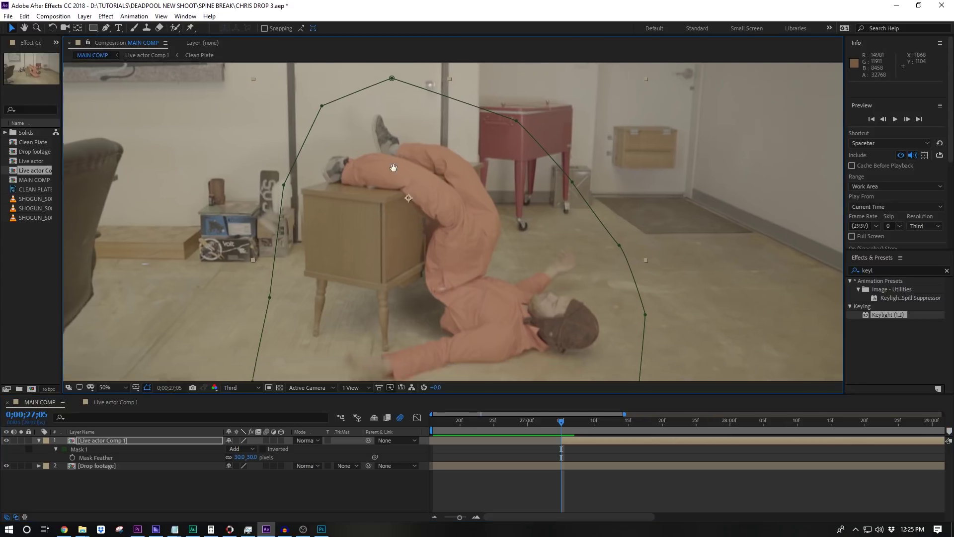
pyautogui.moveTo(560, 422)
pyautogui.mouseDown()
pyautogui.moveTo(523, 424)
pyautogui.moveTo(562, 423)
pyautogui.moveTo(549, 427)
pyautogui.moveTo(559, 433)
pyautogui.mouseUp()
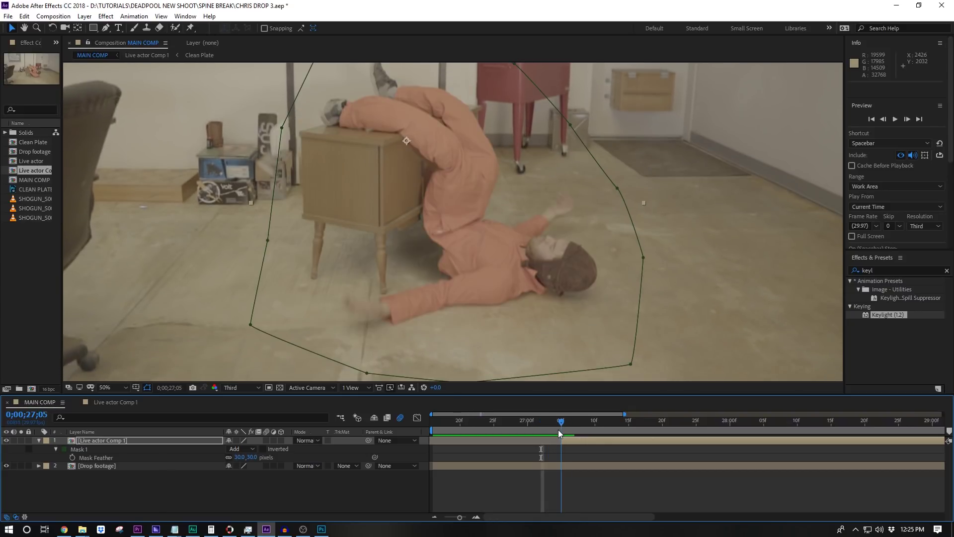
# - Duplicate Live actor Comp 1 and freeze the upper copy on the frame at 0;00;27;05
pyautogui.press('pageup')
pyautogui.press('pagedown')
pyautogui.press('pageup')
pyautogui.press('pagedown')
pyautogui.click(568, 440)
pyautogui.hotkey('ctrl', 'd')
pyautogui.rightClick(568, 441)
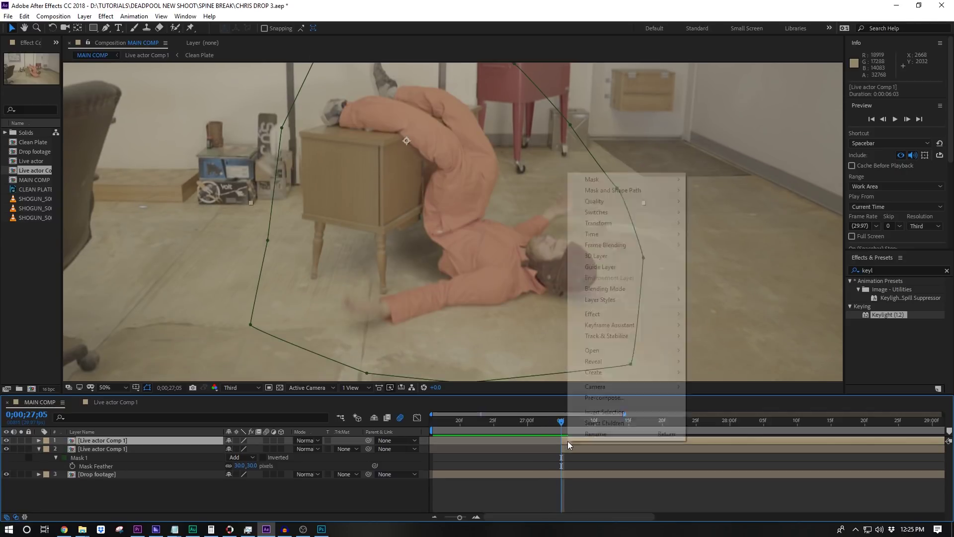
pyautogui.moveTo(639, 234)
pyautogui.click(722, 258)
# - Mask the frozen copy around the actor's bent legs with the Pen tool, closing the path across the cabinet front
pyautogui.click(515, 326)
pyautogui.doubleClick(282, 129)
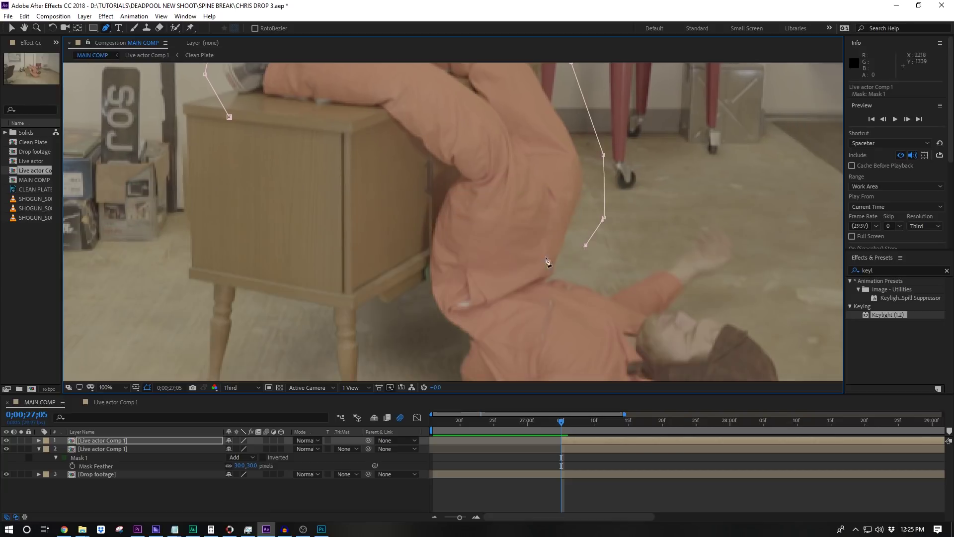
pyautogui.click(546, 257)
pyautogui.click(404, 236)
pyautogui.click(341, 211)
pyautogui.moveTo(281, 187); pyautogui.dragTo(266, 160)
pyautogui.click(229, 117)
# - Extend the frozen legs layer's start four frames before 0;00;27;05 and add a position keyframe at 0;00;27;05
pyautogui.moveTo(330, 189); pyautogui.dragTo(396, 248)
pyautogui.moveTo(563, 439); pyautogui.dragTo(536, 437)
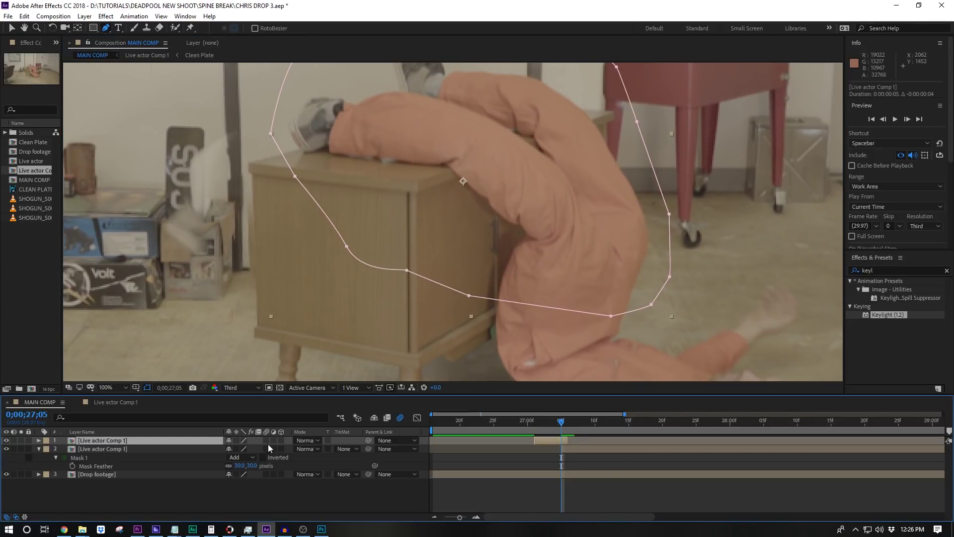
pyautogui.hotkey('alt', 'shift', 'p')
# - Keyframe the frozen legs layer's position on the frames from 0;00;27;04 back to 0;00;27;00 to follow the moving footage
pyautogui.press('pageup')
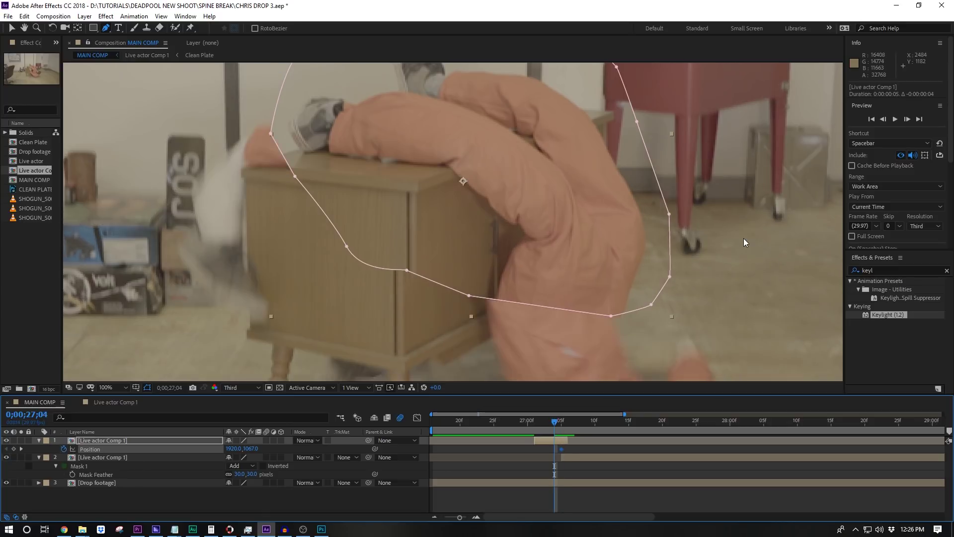
pyautogui.press('v')
pyautogui.moveTo(427, 211); pyautogui.dragTo(457, 290)
pyautogui.scroll(-1, 553, 218)
pyautogui.press('pageup')
pyautogui.press('pageup')
pyautogui.press('pageup')
pyautogui.press('pageup')
pyautogui.press('pagedown')
pyautogui.press('pagedown')
pyautogui.moveTo(414, 225); pyautogui.dragTo(413, 224)
# - Enable motion blur for the frozen legs layer and MAIN COMP, and set the composition's shutter angle to 90°
pyautogui.click(267, 440)
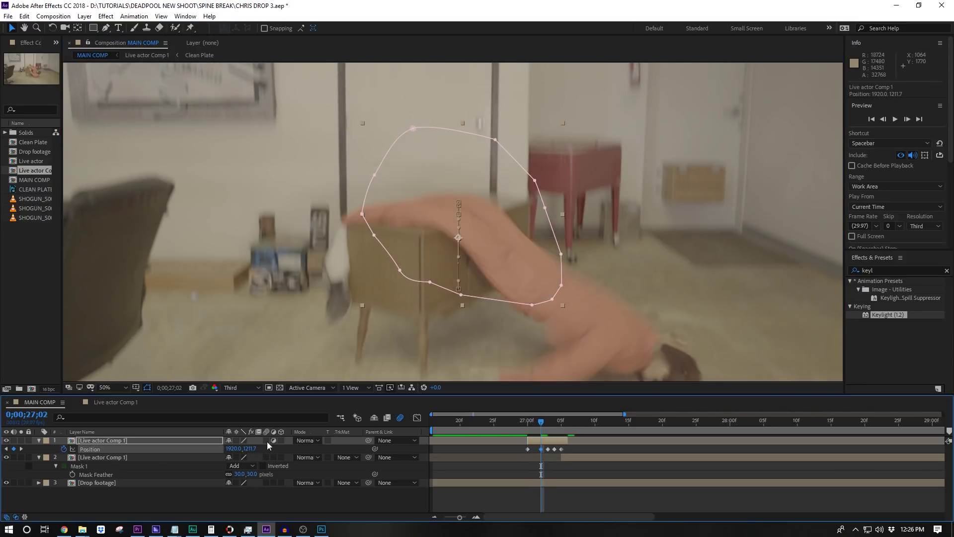
pyautogui.click(389, 418)
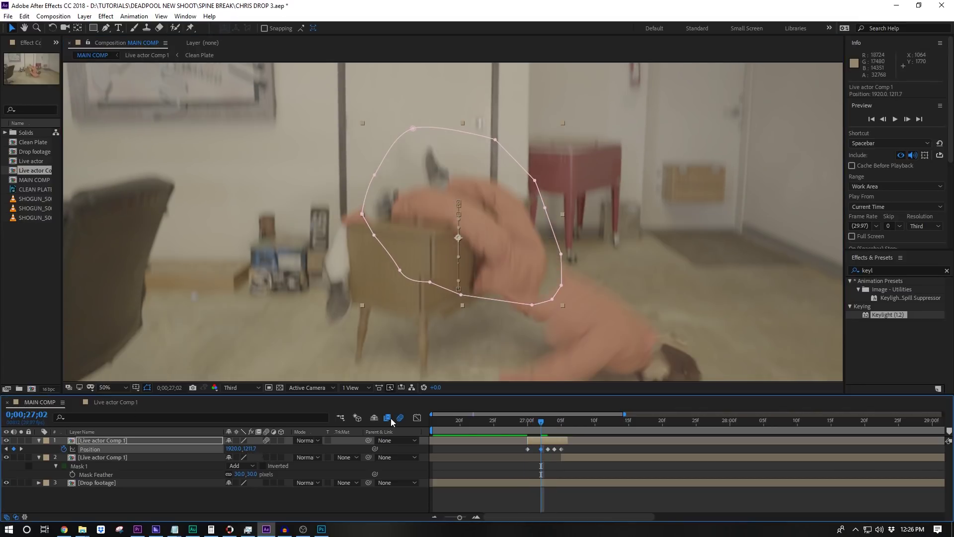
pyautogui.click(53, 16)
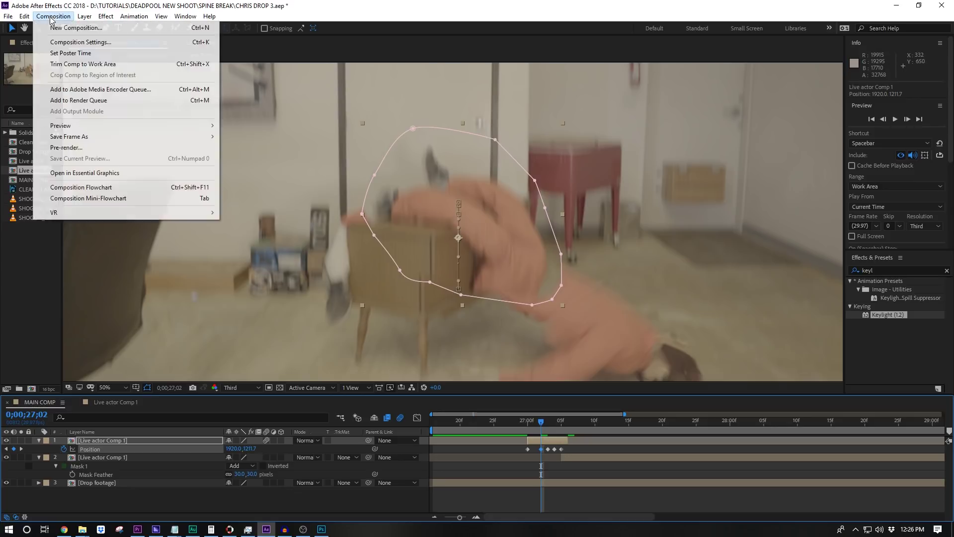
pyautogui.click(84, 42)
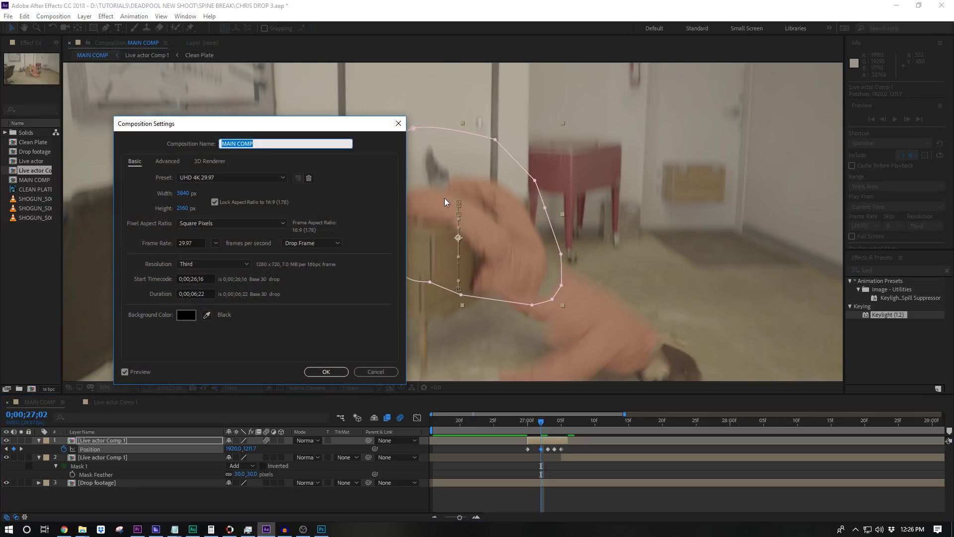
pyautogui.click(168, 161)
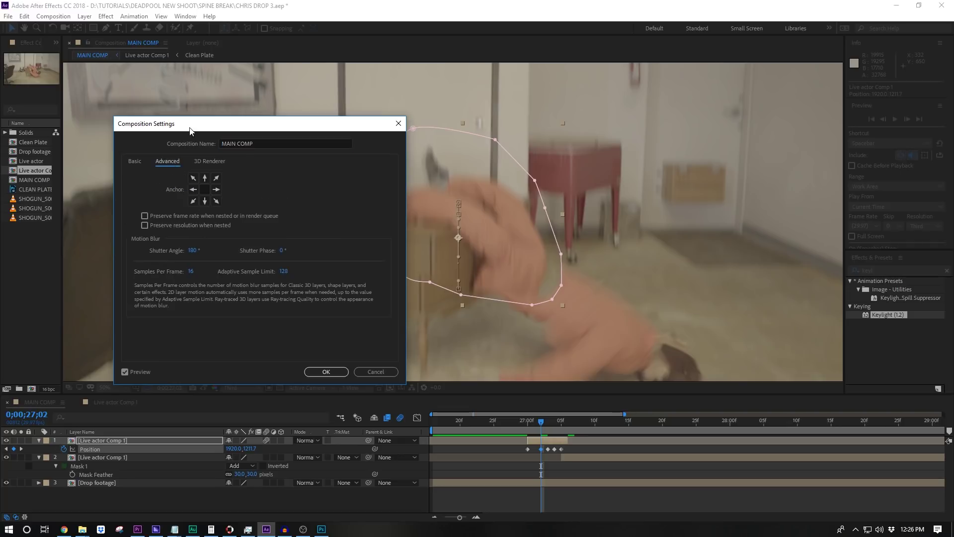
pyautogui.moveTo(194, 129); pyautogui.dragTo(263, 128)
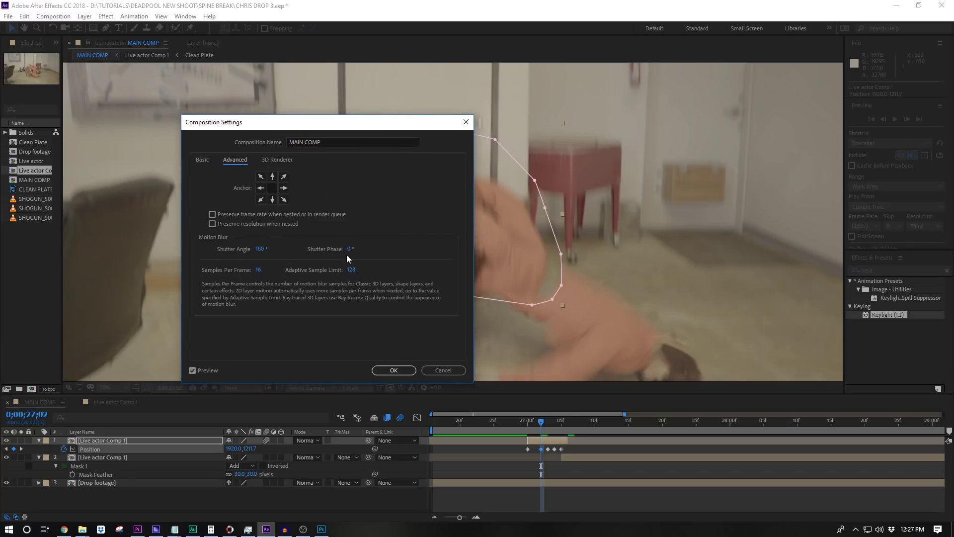
pyautogui.moveTo(369, 132); pyautogui.dragTo(232, 132)
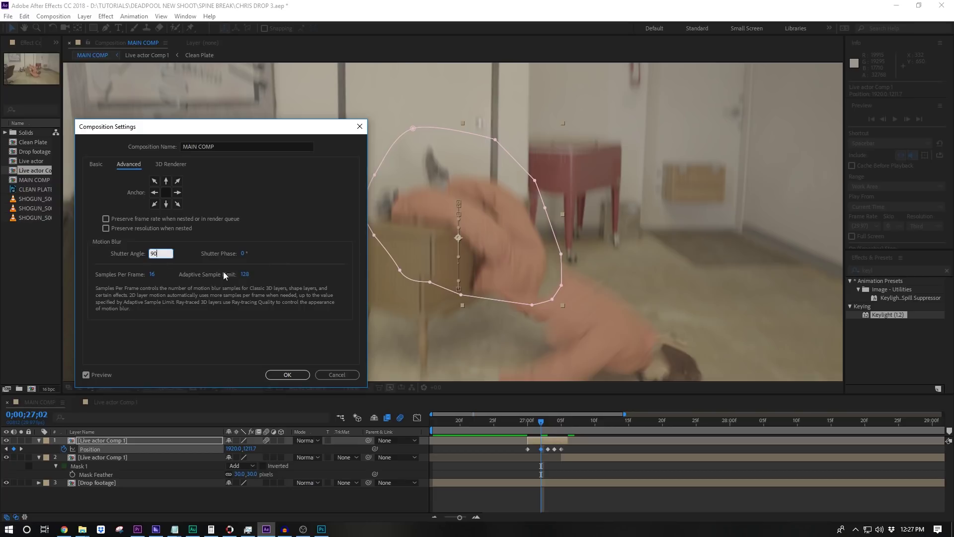
pyautogui.press('Return')
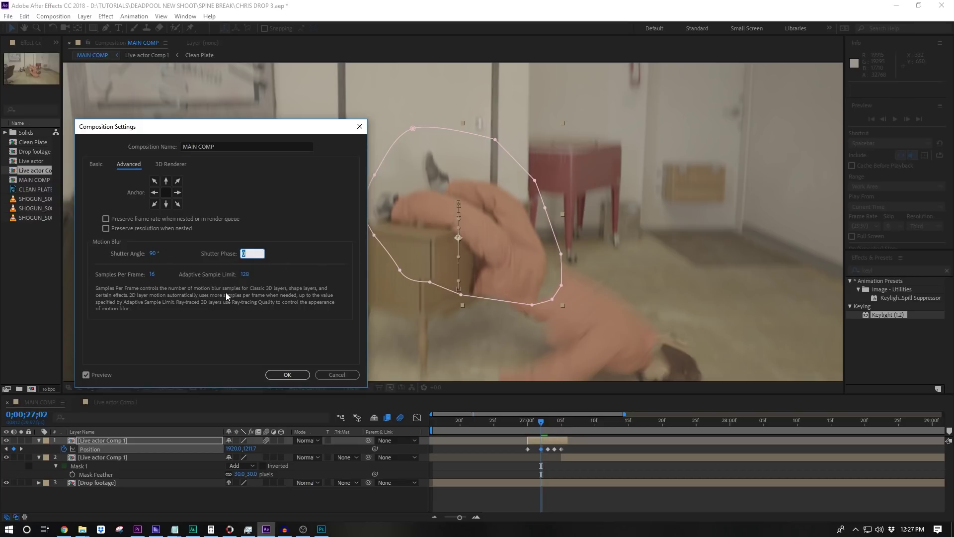
pyautogui.click(291, 375)
# - Trim the frozen legs layer to start at 0;00;27;01 and make the layer visible
pyautogui.scroll(3, 418, 258)
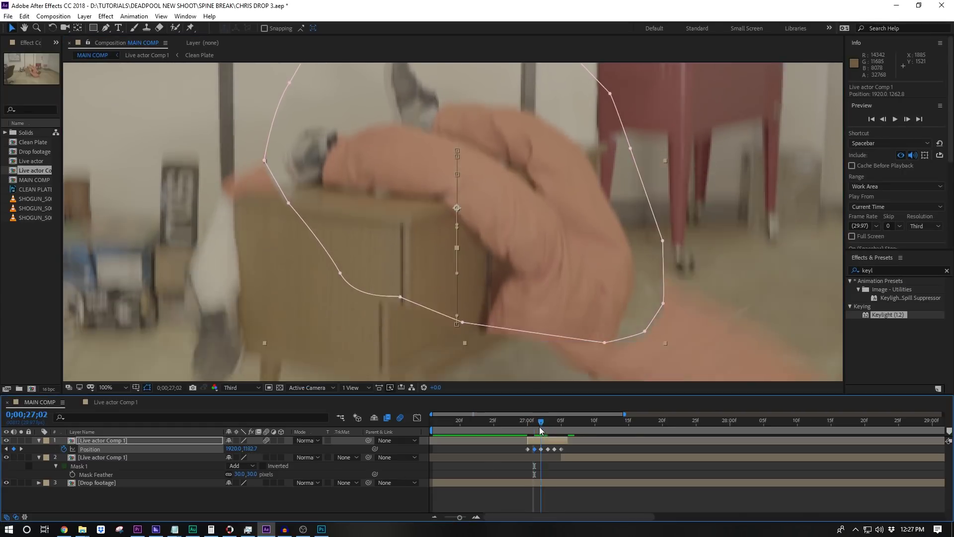
pyautogui.click(520, 423)
pyautogui.moveTo(521, 424); pyautogui.dragTo(527, 424)
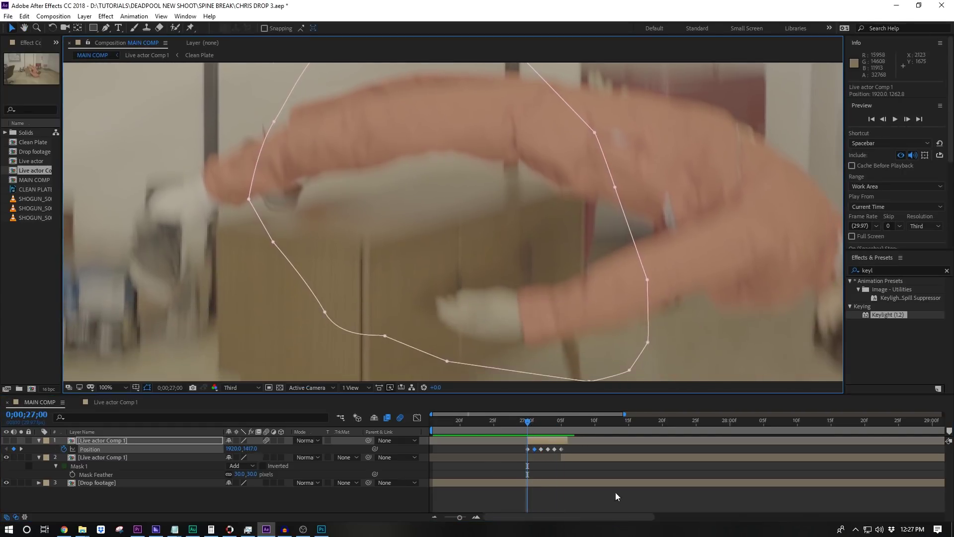
pyautogui.click(534, 428)
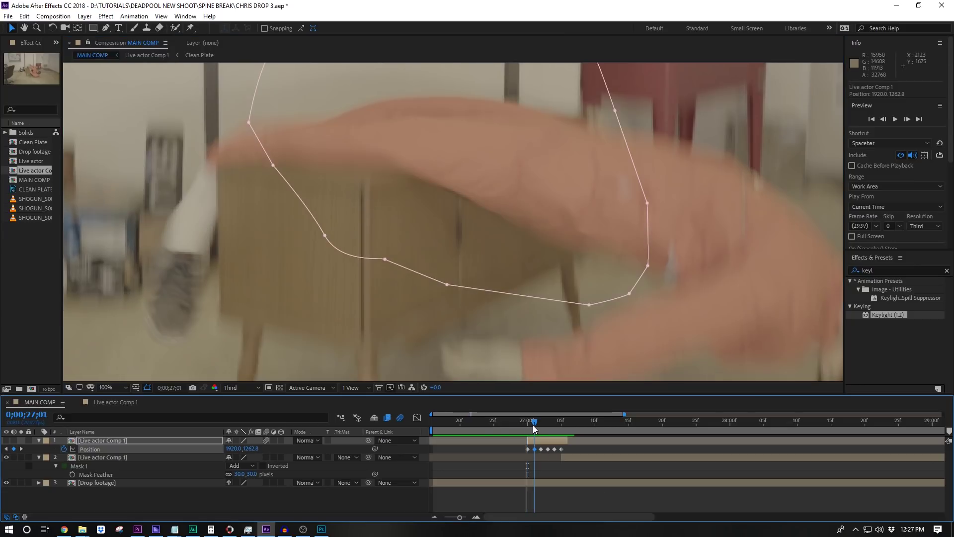
pyautogui.click(529, 437)
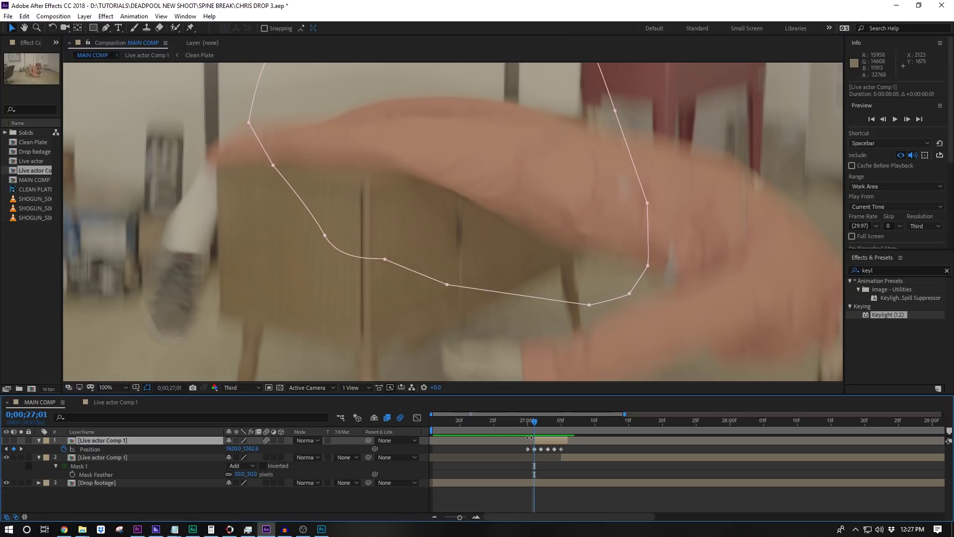
pyautogui.click(6, 441)
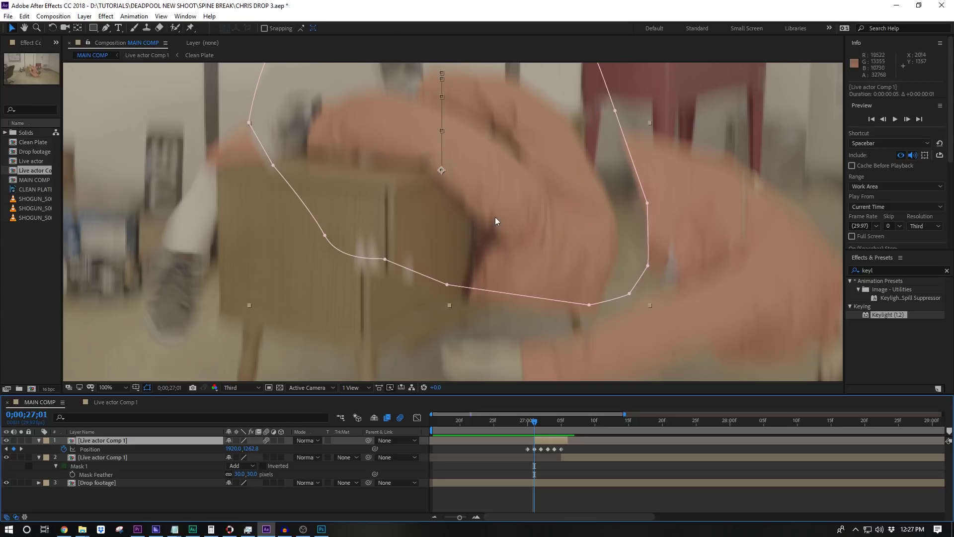
# - Reshape the frozen legs mask at 0;00;27;01 to cut off the lower body, and keyframe its mask path
pyautogui.moveTo(517, 247); pyautogui.dragTo(470, 265)
pyautogui.moveTo(582, 311); pyautogui.dragTo(466, 209)
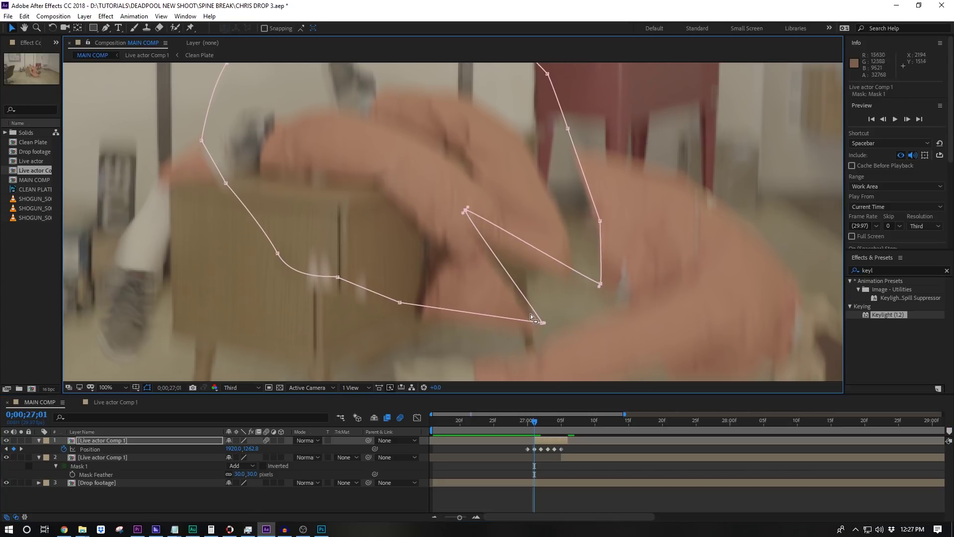
pyautogui.moveTo(543, 323); pyautogui.dragTo(379, 243)
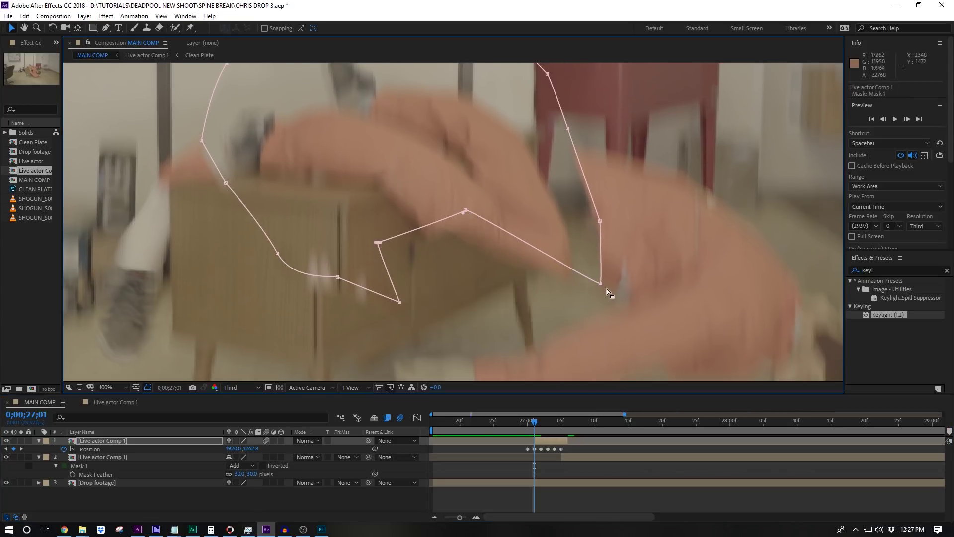
pyautogui.moveTo(601, 285); pyautogui.dragTo(512, 165)
pyautogui.moveTo(600, 221); pyautogui.dragTo(523, 123)
pyautogui.moveTo(580, 207); pyautogui.dragTo(468, 202)
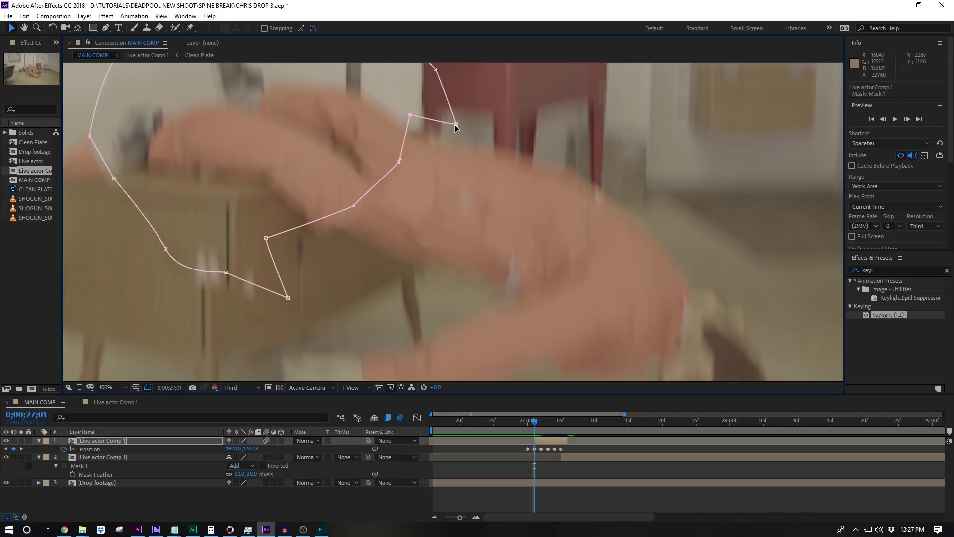
pyautogui.moveTo(456, 125); pyautogui.dragTo(448, 96)
pyautogui.press('m')
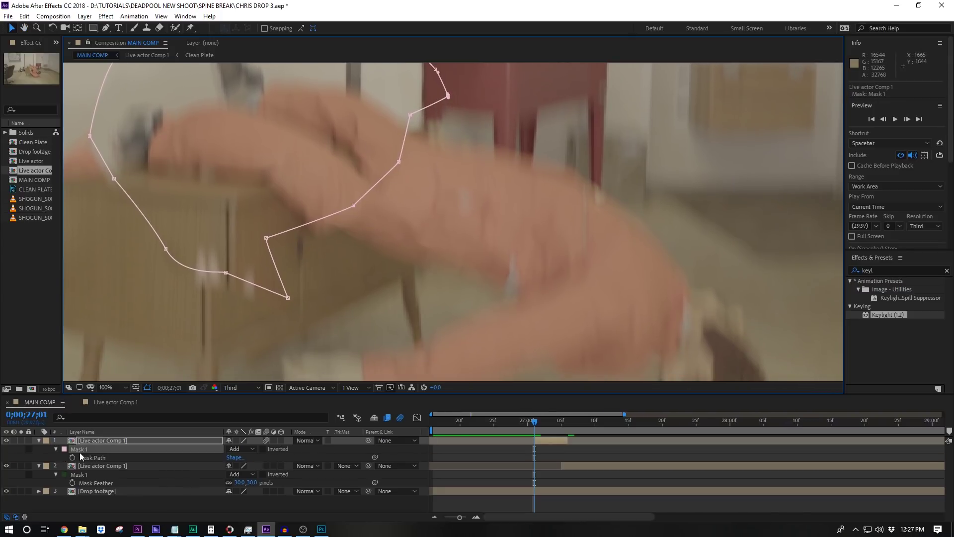
pyautogui.click(72, 457)
# - Adjust the frozen legs mask at 0;00;27;02 so its lower edge crosses the thighs
pyautogui.press('pagedown')
pyautogui.moveTo(362, 224); pyautogui.dragTo(328, 239)
pyautogui.moveTo(411, 179); pyautogui.dragTo(426, 208)
pyautogui.moveTo(423, 132); pyautogui.dragTo(471, 259)
pyautogui.moveTo(427, 208); pyautogui.dragTo(414, 243)
pyautogui.moveTo(471, 258); pyautogui.dragTo(471, 247)
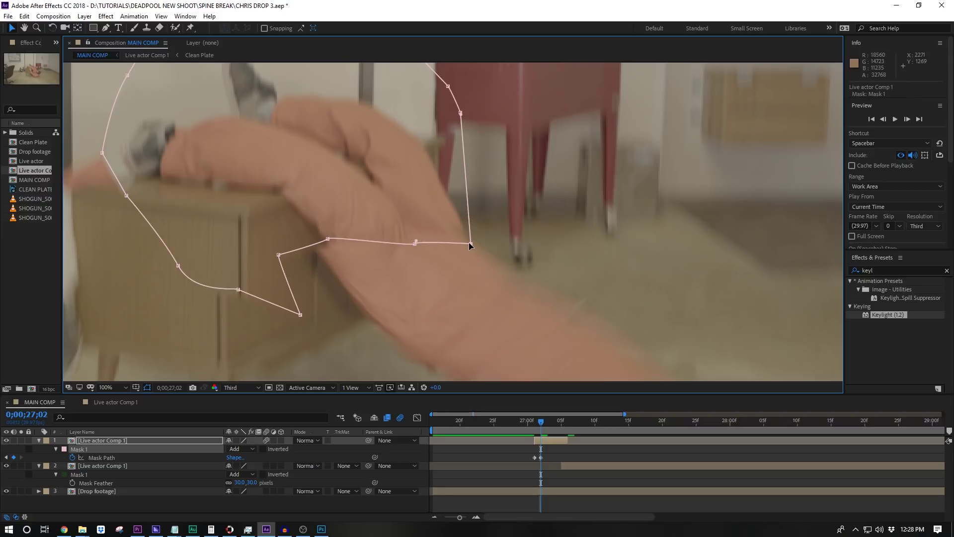
# - Lower the bottom edge of the frozen legs mask at 0;00;27;03 and 0;00;27;04 to follow the falling body
pyautogui.press('pagedown')
pyautogui.moveTo(471, 213); pyautogui.dragTo(461, 286)
pyautogui.moveTo(415, 210); pyautogui.dragTo(380, 257)
pyautogui.press('pagedown')
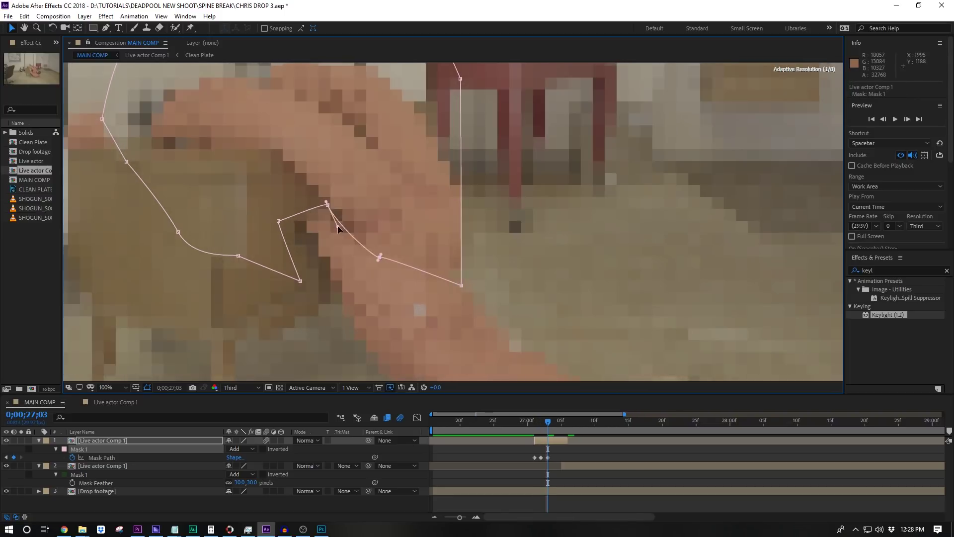
pyautogui.moveTo(329, 204); pyautogui.dragTo(313, 242)
pyautogui.moveTo(462, 267); pyautogui.dragTo(492, 259)
pyautogui.moveTo(380, 241); pyautogui.dragTo(383, 320)
pyautogui.moveTo(315, 242); pyautogui.dragTo(316, 290)
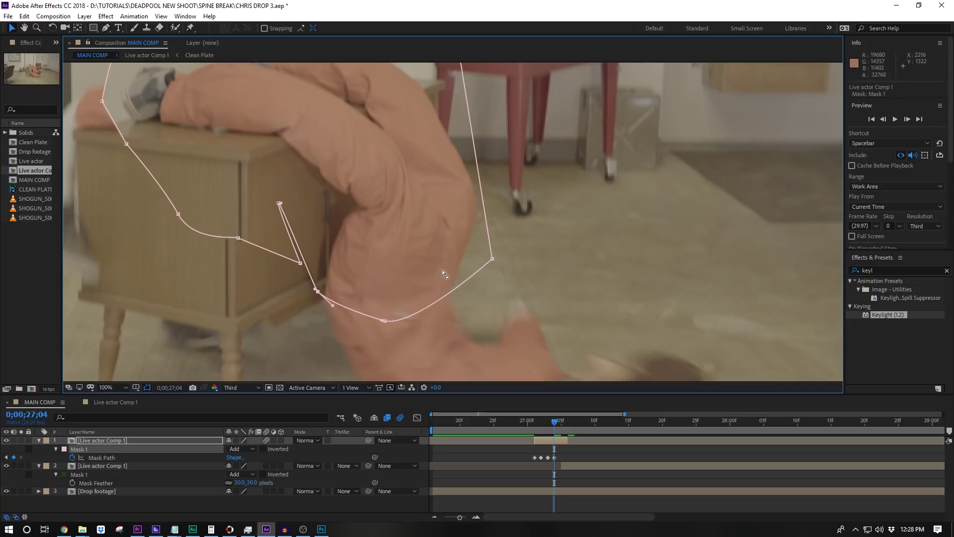
# - Reshape the frozen legs mask at 0;00;27;05 by moving its lower points around the hips and cabinet front
pyautogui.press('pagedown')
pyautogui.moveTo(497, 214); pyautogui.dragTo(496, 224)
pyautogui.moveTo(319, 247); pyautogui.dragTo(320, 273)
pyautogui.moveTo(303, 218); pyautogui.dragTo(243, 216)
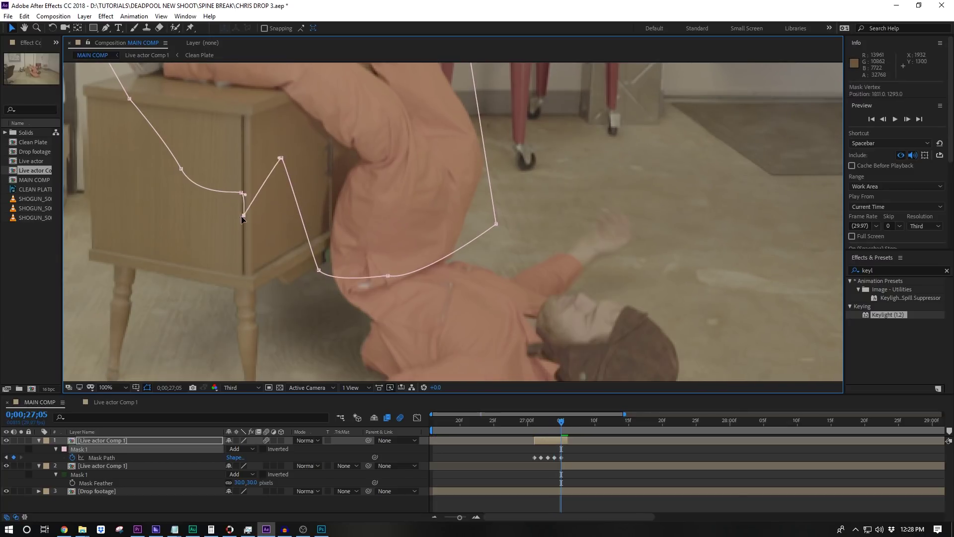
pyautogui.moveTo(282, 158); pyautogui.dragTo(280, 254)
pyautogui.moveTo(242, 193); pyautogui.dragTo(193, 220)
# - Step through the frames from 0;00;27;00 to 0;00;27;05 and check how the masked legs blend with Drop footage
pyautogui.moveTo(270, 117); pyautogui.dragTo(387, 258)
pyautogui.scroll(-1, 387, 258)
pyautogui.moveTo(561, 422); pyautogui.dragTo(528, 426)
pyautogui.moveTo(467, 183); pyautogui.dragTo(348, 154)
pyautogui.click(535, 423)
pyautogui.press('pagedown')
pyautogui.press('pagedown')
pyautogui.press('pagedown')
pyautogui.press('pagedown')
pyautogui.press('pagedown')
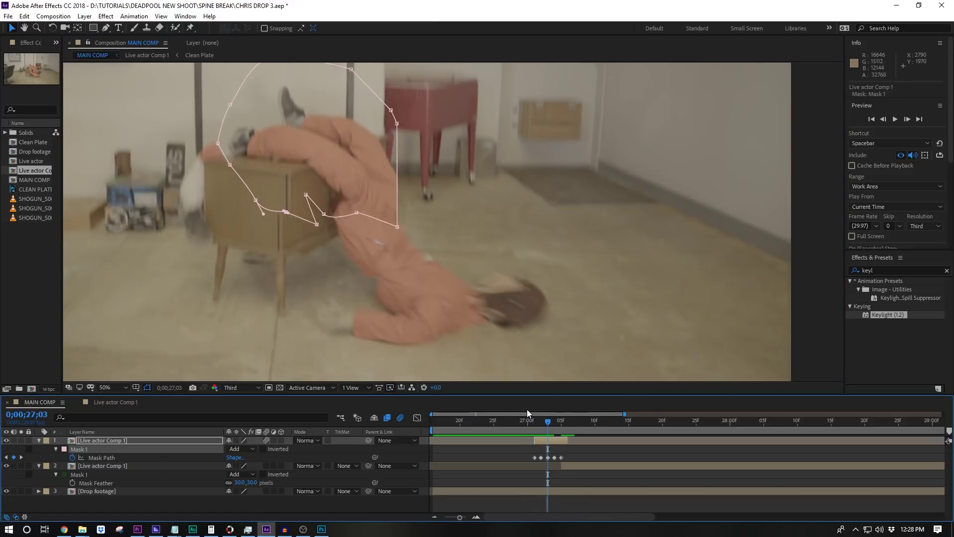
pyautogui.press('pageup')
pyautogui.press('pageup')
pyautogui.press('pageup')
pyautogui.press('pageup')
pyautogui.press('pageup')
pyautogui.press('pageup')
pyautogui.press('pagedown')
pyautogui.press('pagedown')
pyautogui.moveTo(528, 413); pyautogui.dragTo(560, 415)
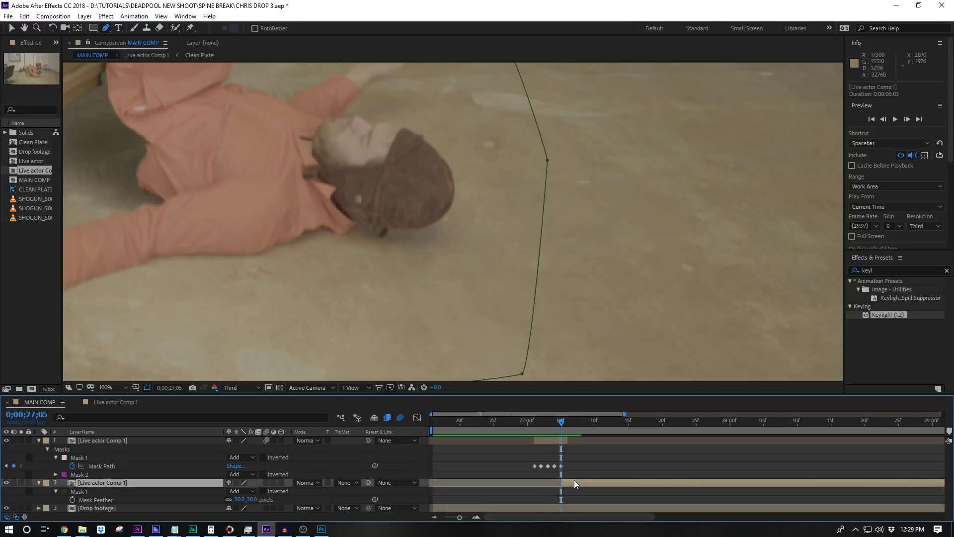
# - Duplicate the lower Live actor Comp 1 layer and freeze the copy on the frame at 0;00;27;05
pyautogui.rightClick(575, 481)
pyautogui.moveTo(598, 274)
pyautogui.click(717, 310)
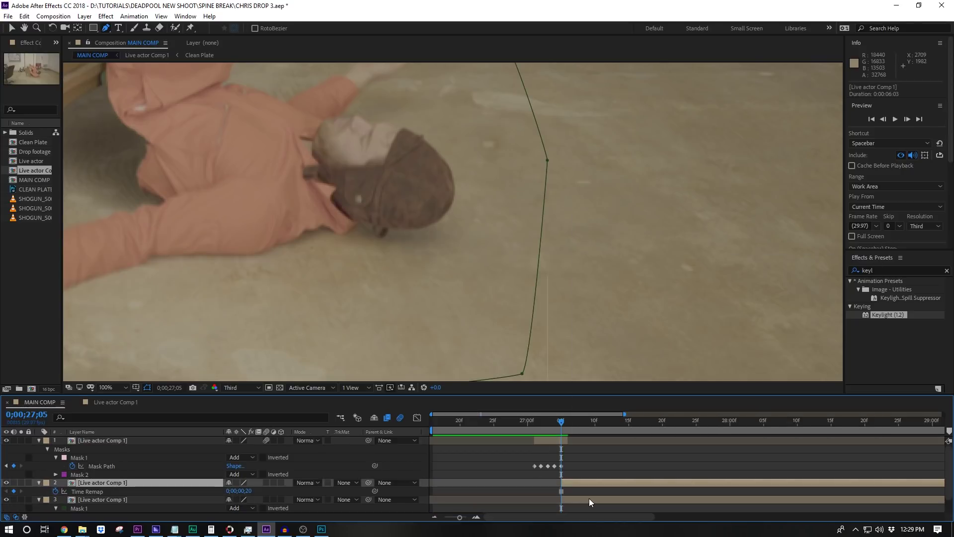
# - Draw a Pen tool mask around the actor's head and cap on the newly frozen copy
pyautogui.click(322, 165)
pyautogui.click(312, 154)
pyautogui.click(314, 131)
pyautogui.click(330, 116)
pyautogui.click(352, 116)
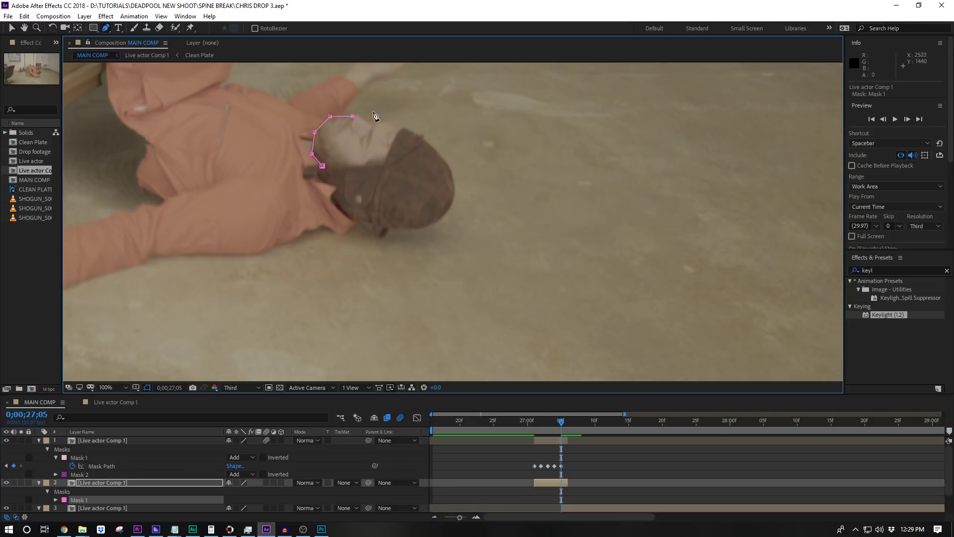
pyautogui.click(373, 111)
pyautogui.click(406, 123)
pyautogui.click(438, 134)
# - Keyframe the frozen head layer's position at 0;00;27;05 and reposition it at 0;00;27;04 over the falling actor's head
pyautogui.click(563, 482)
pyautogui.press('p')
pyautogui.click(63, 491)
pyautogui.press('pageup')
pyautogui.press('v')
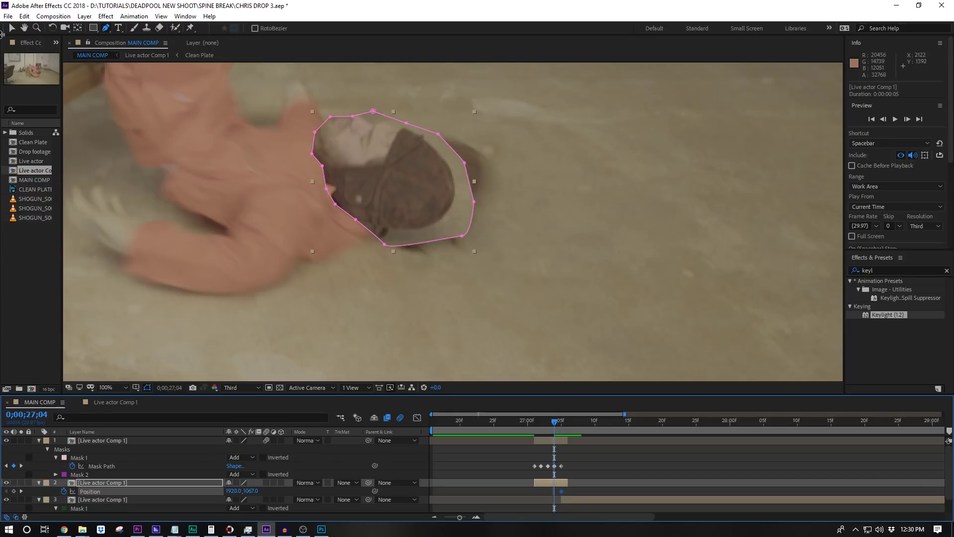
pyautogui.moveTo(398, 179); pyautogui.dragTo(427, 204)
pyautogui.click(199, 483)
pyautogui.moveTo(466, 158); pyautogui.dragTo(430, 114)
pyautogui.press('pageup')
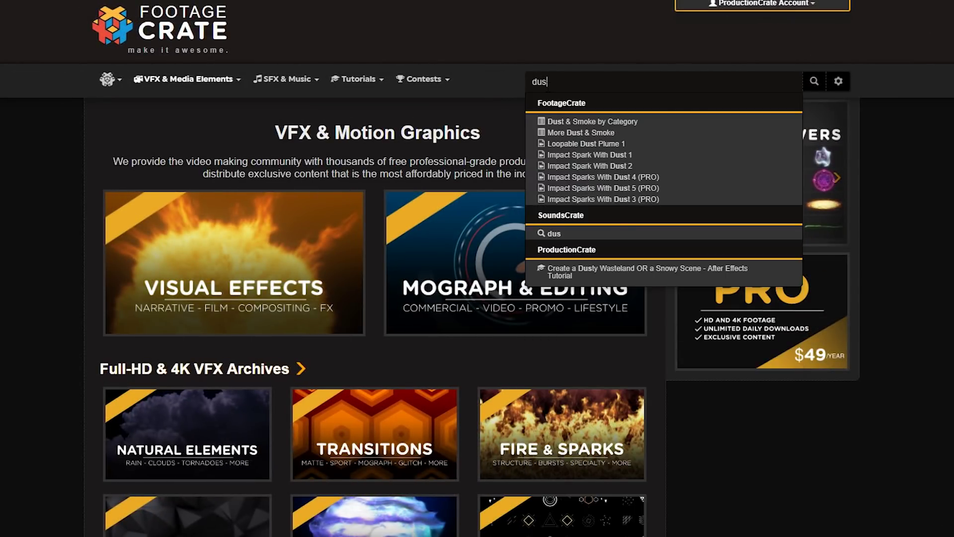
# - Switch to the FootageCrate site, search for dust effects, and browse the Shockwaves category of Dust & Smoke
pyautogui.press('Return')
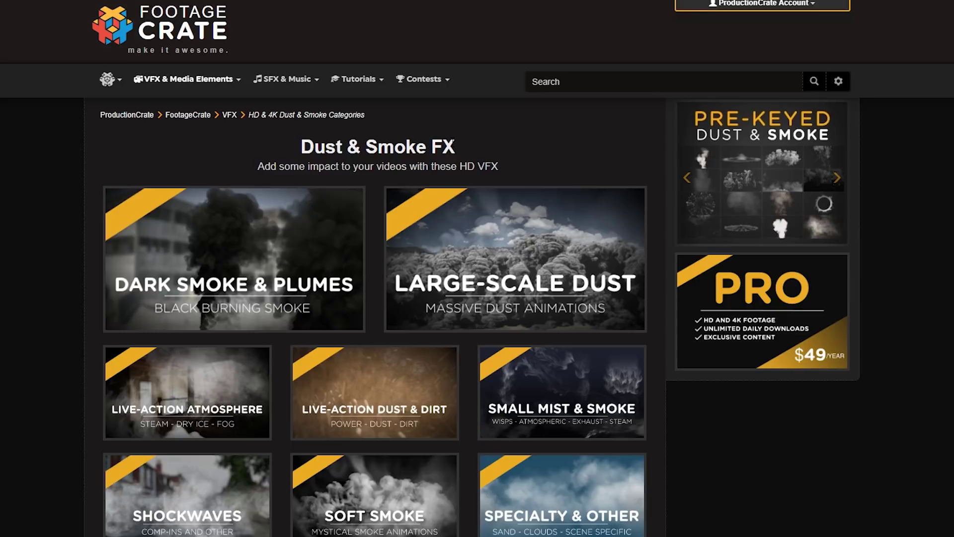
pyautogui.scroll(-1, 453, 142)
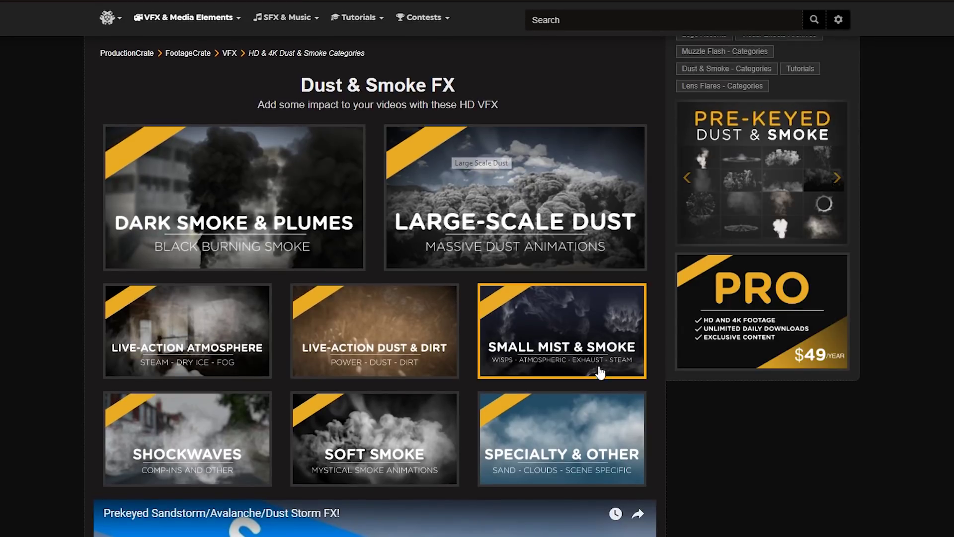
pyautogui.click(202, 425)
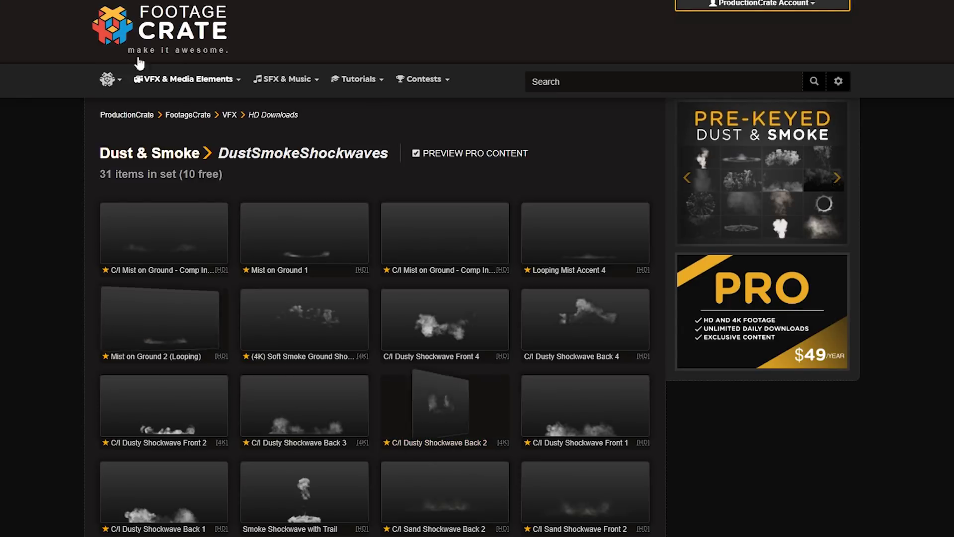
pyautogui.moveTo(283, 79)
pyautogui.scroll(-2, 399, 175)
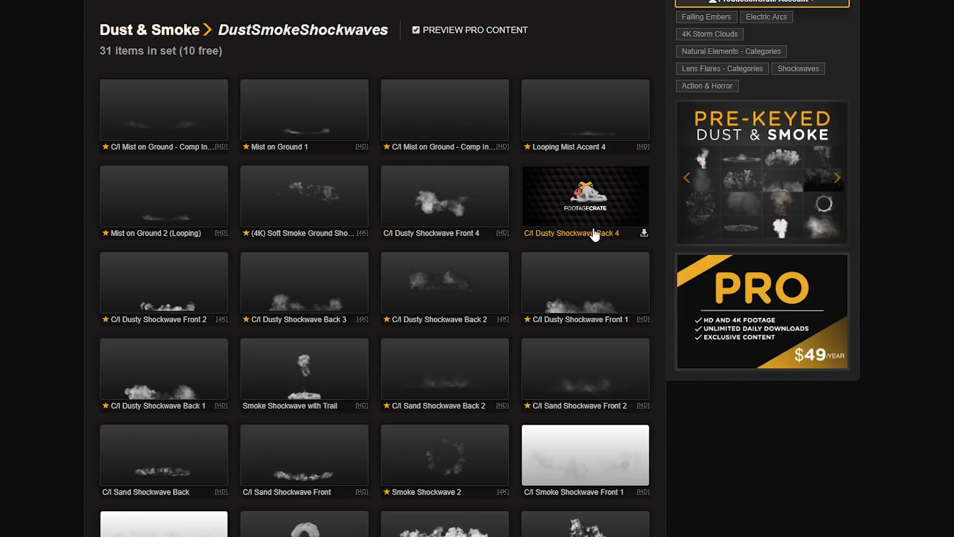
# - Choose the Dusty Shockwave Front 4 clip, switch to After Effects, and time, enlarge and position the back-4 shockwave layer over the table
pyautogui.click(465, 228)
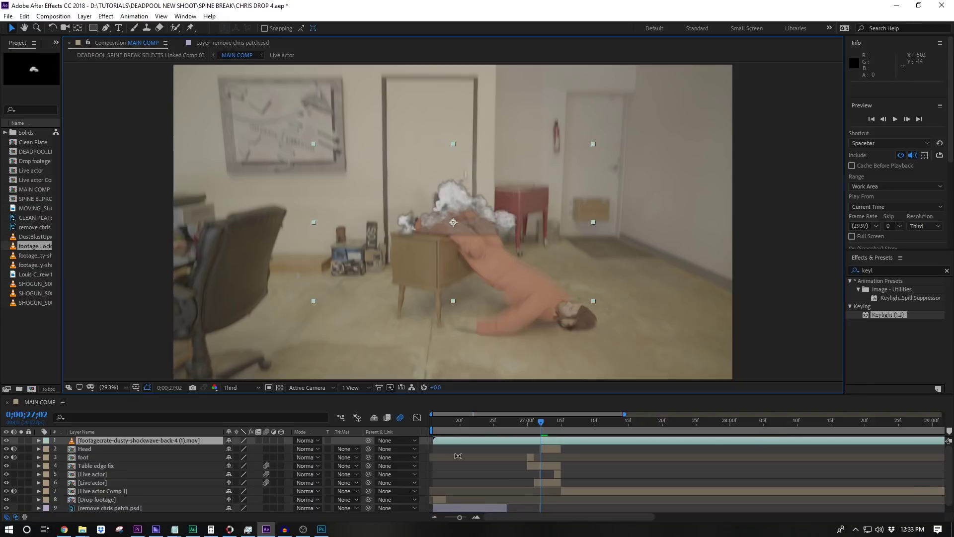
pyautogui.moveTo(448, 441); pyautogui.dragTo(516, 448)
pyautogui.moveTo(501, 440); pyautogui.dragTo(527, 440)
pyautogui.moveTo(314, 222); pyautogui.dragTo(118, 222)
pyautogui.moveTo(487, 222); pyautogui.dragTo(494, 267)
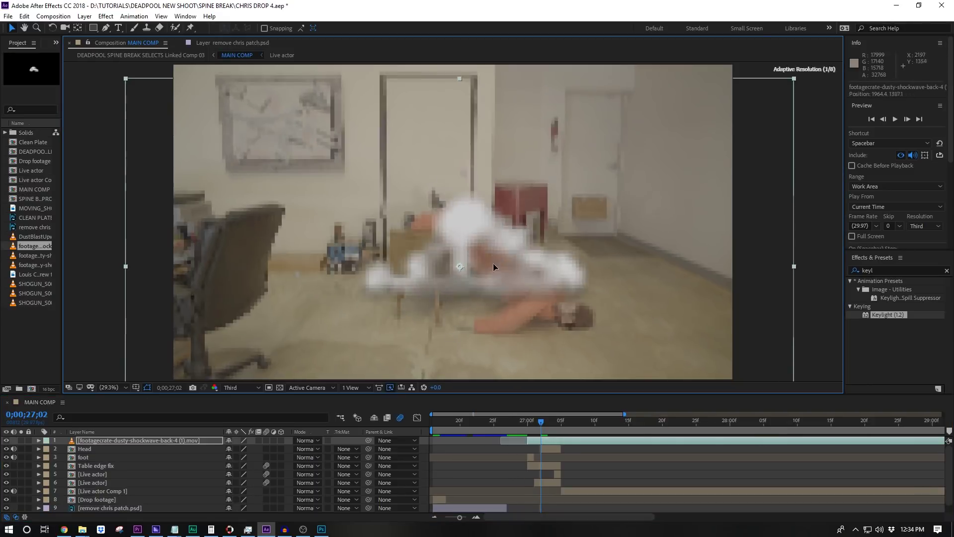
pyautogui.moveTo(126, 266); pyautogui.dragTo(79, 269)
pyautogui.moveTo(448, 247); pyautogui.dragTo(451, 237)
# - Apply Tritone to the back shockwave layer and sample beige highlights and darker midtones from the concrete floor
pyautogui.hotkey('ctrl', '5')
pyautogui.write('trit')
pyautogui.doubleClick(884, 290)
pyautogui.moveTo(62, 158); pyautogui.dragTo(135, 154)
pyautogui.click(94, 72)
pyautogui.click(522, 359)
pyautogui.click(82, 72)
pyautogui.moveTo(609, 375)
pyautogui.mouseDown()
pyautogui.moveTo(628, 366)
pyautogui.moveTo(625, 380)
pyautogui.mouseUp()
pyautogui.click(655, 310)
pyautogui.click(81, 80)
pyautogui.click(655, 309)
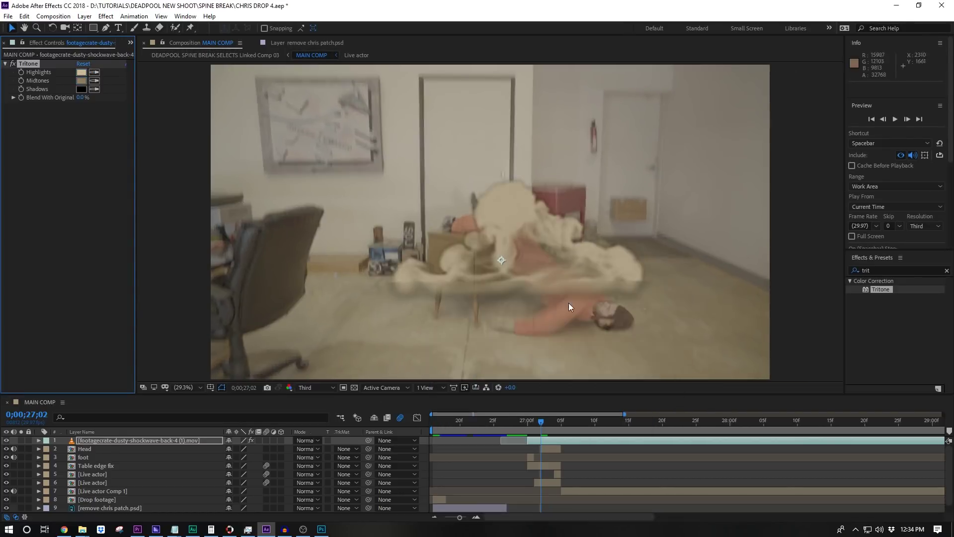
# - Set the back shockwave layer's blending mode to Lighter Color and its opacity to 30%
pyautogui.scroll(3, 455, 271)
pyautogui.click(309, 441)
pyautogui.click(315, 185)
pyautogui.scroll(-1, 490, 221)
pyautogui.press('t')
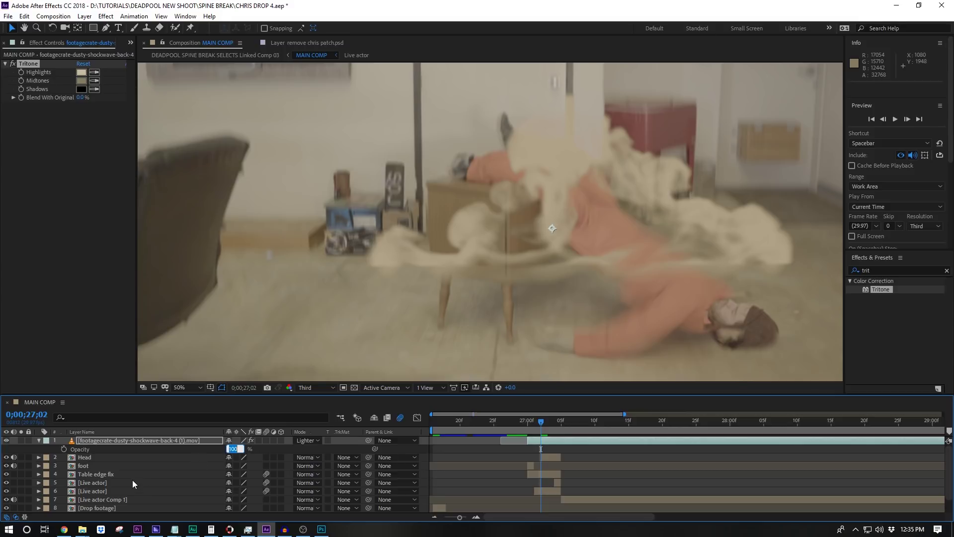
pyautogui.press('Return')
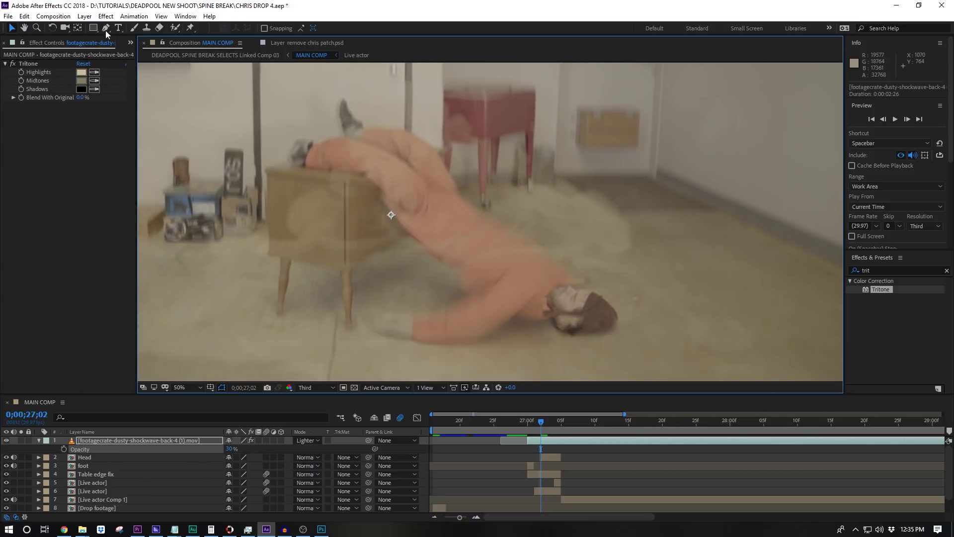
# - Mask around the actor and table on the back shockwave layer, with the mask set to Subtract and feathered about 81 pixels
pyautogui.click(568, 291)
pyautogui.click(542, 256)
pyautogui.click(479, 217)
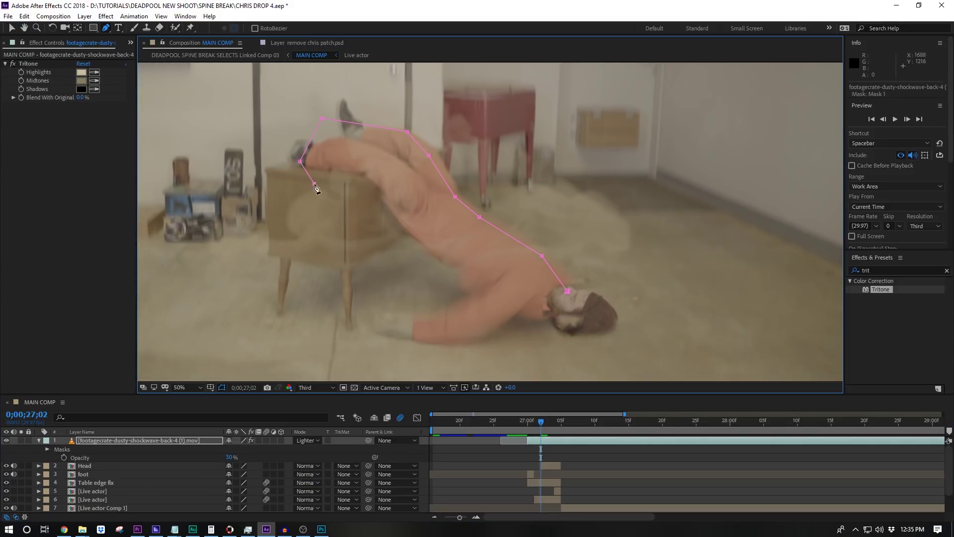
pyautogui.click(567, 291)
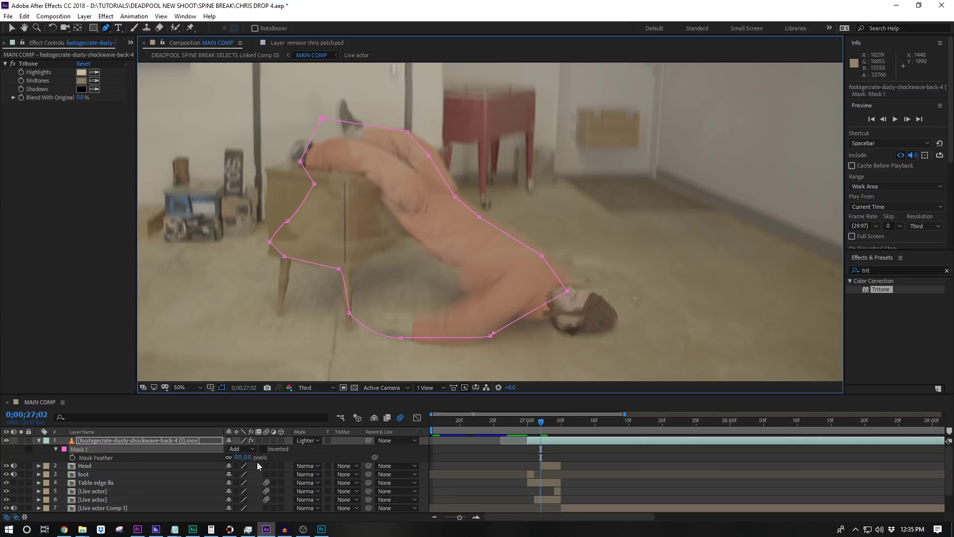
pyautogui.moveTo(247, 457); pyautogui.dragTo(264, 455)
pyautogui.click(241, 449)
pyautogui.click(256, 397)
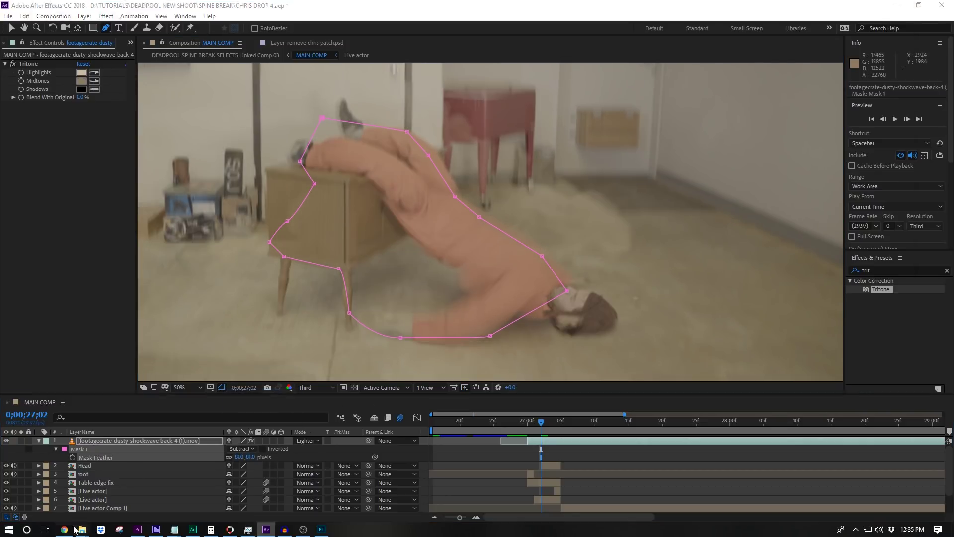
# - Import the dusty-shockwave-front-4 clip as the uppermost layer of MAIN COMP and parent it to the back shockwave layer
pyautogui.click(73, 530)
pyautogui.moveTo(203, 380); pyautogui.dragTo(517, 452)
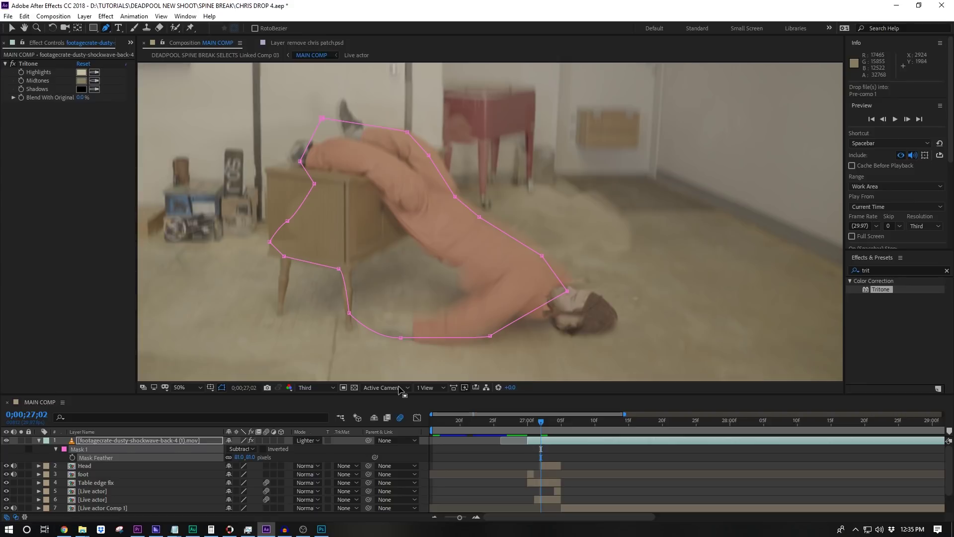
pyautogui.moveTo(401, 390); pyautogui.dragTo(265, 444)
pyautogui.moveTo(369, 440); pyautogui.dragTo(184, 449)
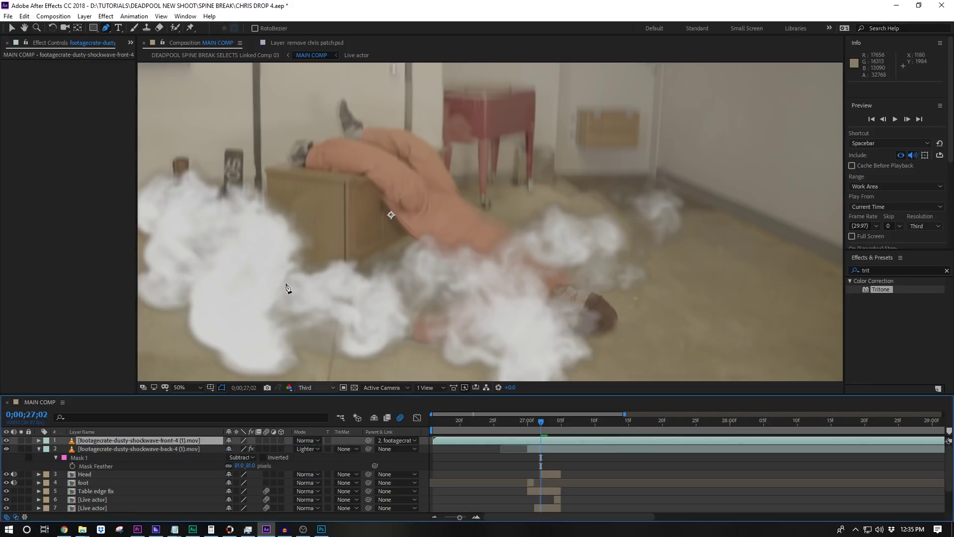
# - Copy the Tritone effect from the back shockwave layer onto the front shockwave layer
pyautogui.click(80, 457)
pyautogui.click(23, 63)
pyautogui.hotkey('ctrl', 'c')
pyautogui.click(136, 440)
pyautogui.hotkey('ctrl', 'v')
# - Set the front shockwave layer's opacity to 30%, slide it later in time to meet the impact, and preview the dust
pyautogui.click(118, 450)
pyautogui.press('t')
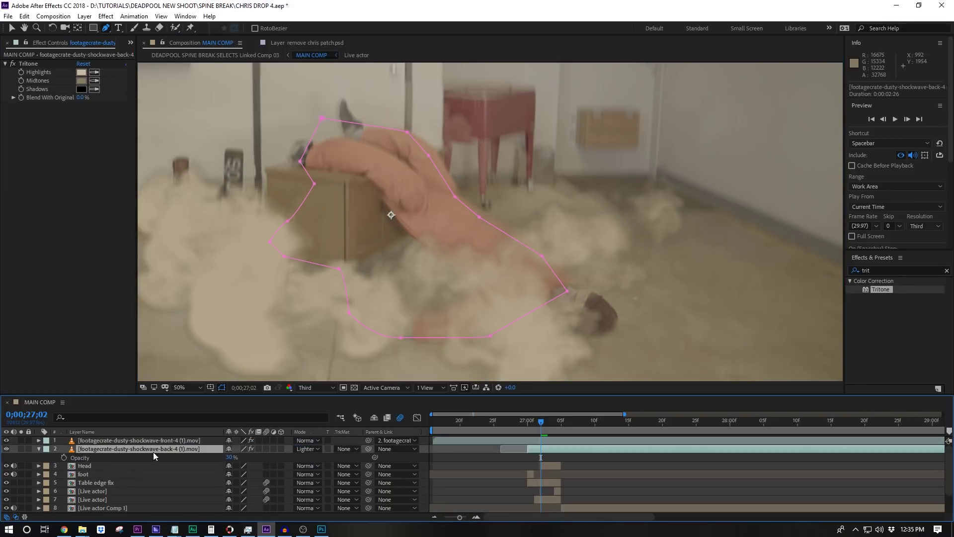
pyautogui.click(178, 441)
pyautogui.press('t')
pyautogui.click(209, 450)
pyautogui.scroll(-1, 343, 194)
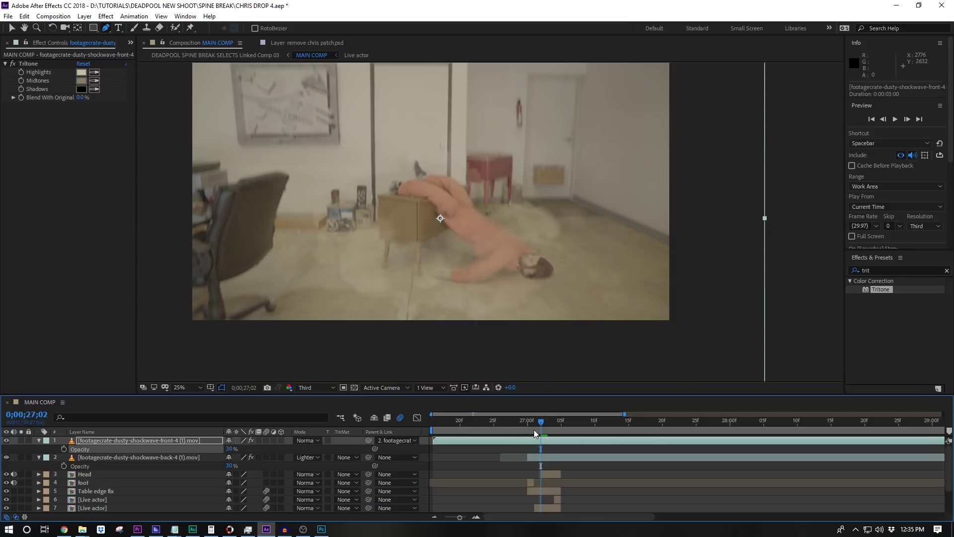
pyautogui.moveTo(446, 440); pyautogui.dragTo(514, 442)
pyautogui.press('space')
pyautogui.press('v')
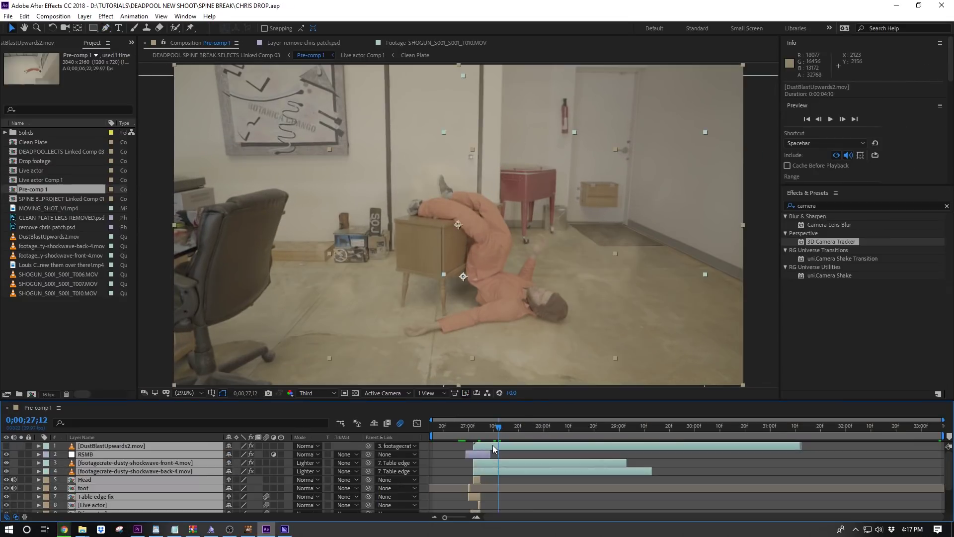
# - Pre-compose all the selected layers as EVERYTHING and scale the new pre-comp to 115%
pyautogui.hotkey('ctrl', 'shift', 'c')
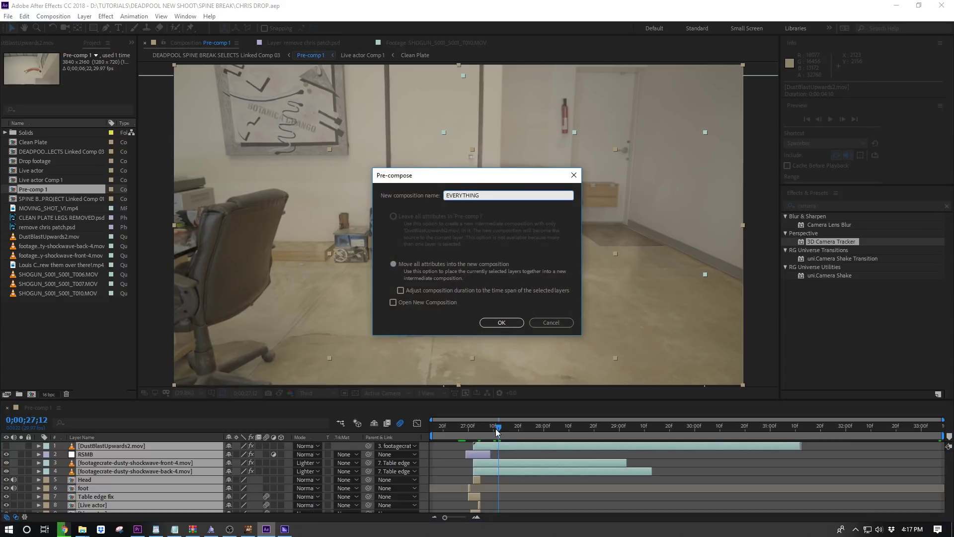
pyautogui.write('EVERYTHING')
pyautogui.press('Return')
pyautogui.moveTo(260, 452); pyautogui.dragTo(267, 453)
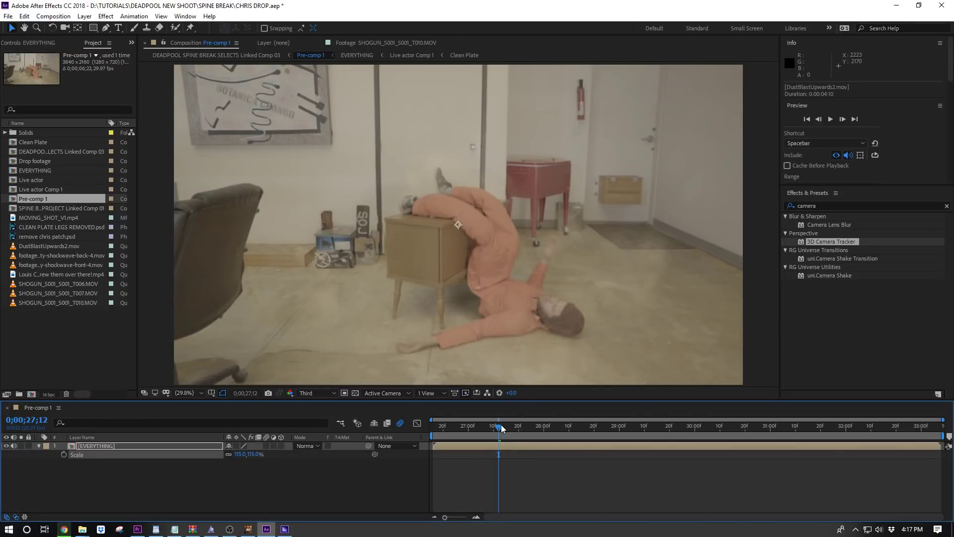
# - Keyframe a vertical position bounce on the EVERYTHING layer around the drop, ending at 0;00;27;19 with position 1920.0, 1069.9
pyautogui.moveTo(500, 429)
pyautogui.mouseDown()
pyautogui.moveTo(446, 432)
pyautogui.moveTo(491, 443)
pyautogui.mouseUp()
pyautogui.moveTo(492, 322); pyautogui.dragTo(492, 299)
pyautogui.click(6, 454)
pyautogui.moveTo(409, 154); pyautogui.dragTo(408, 178)
pyautogui.click(491, 430)
pyautogui.moveTo(471, 225); pyautogui.dragTo(471, 248)
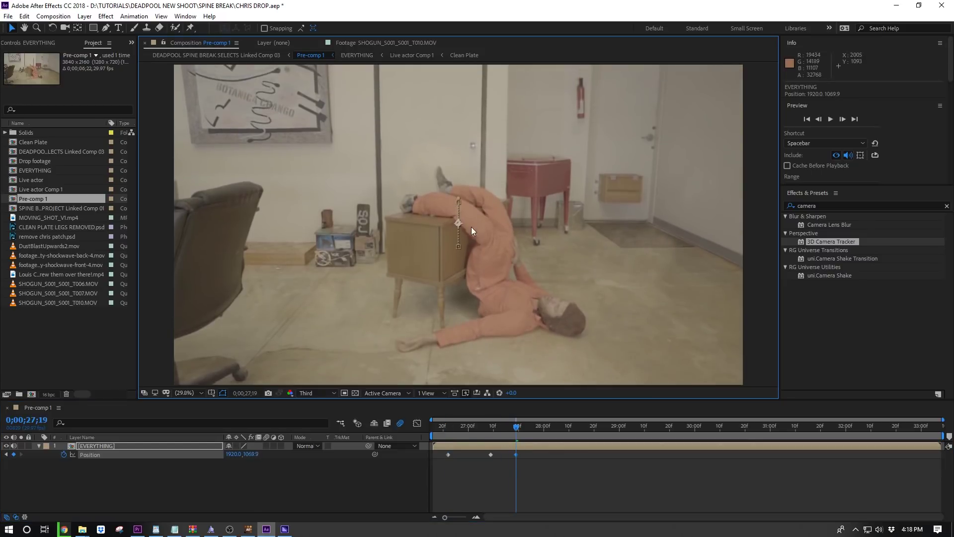
# - Apply Easy Ease to the three position keyframes and preview the camera bounce
pyautogui.rightClick(449, 455)
pyautogui.moveTo(507, 446)
pyautogui.click(592, 380)
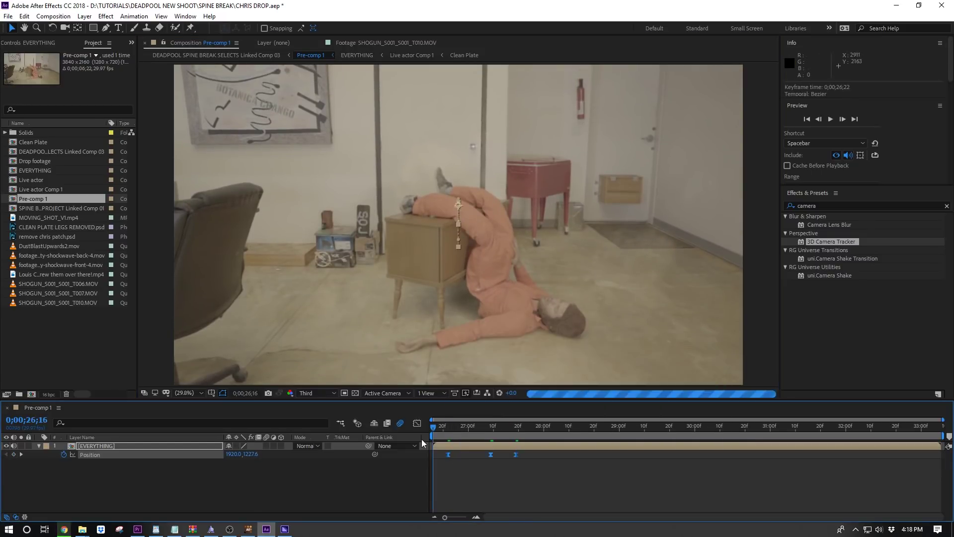
pyautogui.press('space')
# - Retime the bounce by moving the second position keyframe to 0;00;27;12 and the last to about 0;00;28;00
pyautogui.click(488, 429)
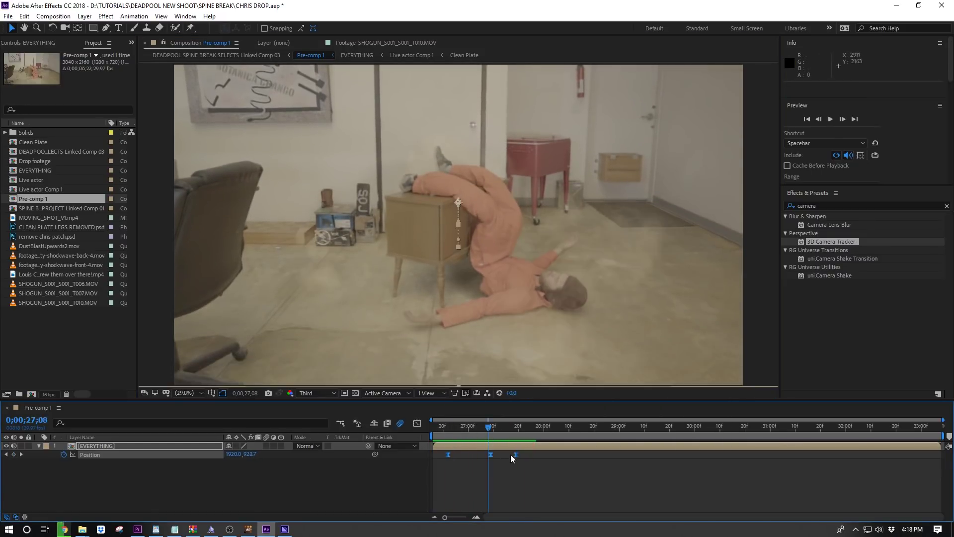
pyautogui.click(519, 461)
pyautogui.moveTo(516, 455)
pyautogui.mouseDown()
pyautogui.moveTo(544, 455)
pyautogui.moveTo(497, 457)
pyautogui.mouseUp()
pyautogui.press('space')
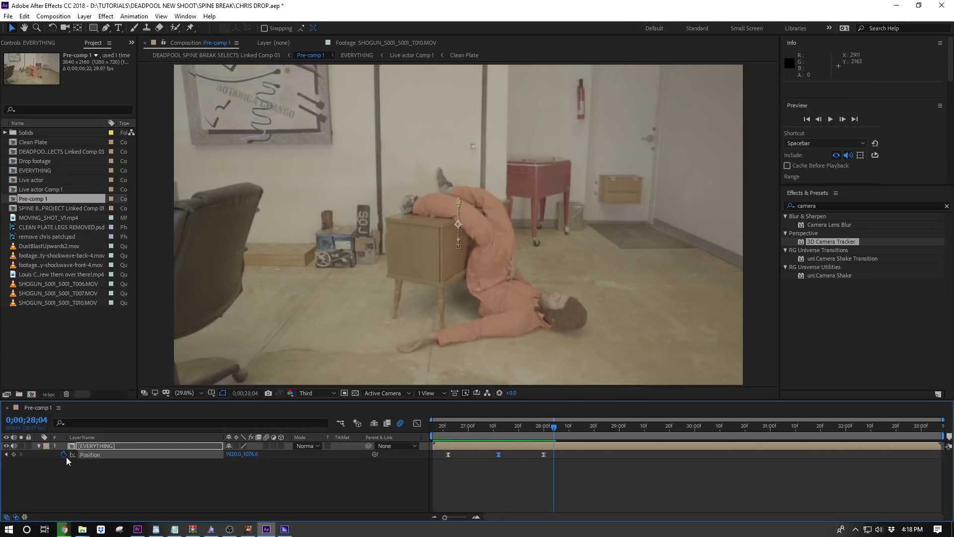
# - Add the expression wiggle(1,20) to the EVERYTHING layer's position and preview the shake from the start
pyautogui.click(216, 487)
pyautogui.keyDown('alt'); pyautogui.click(64, 454); pyautogui.keyUp('alt')
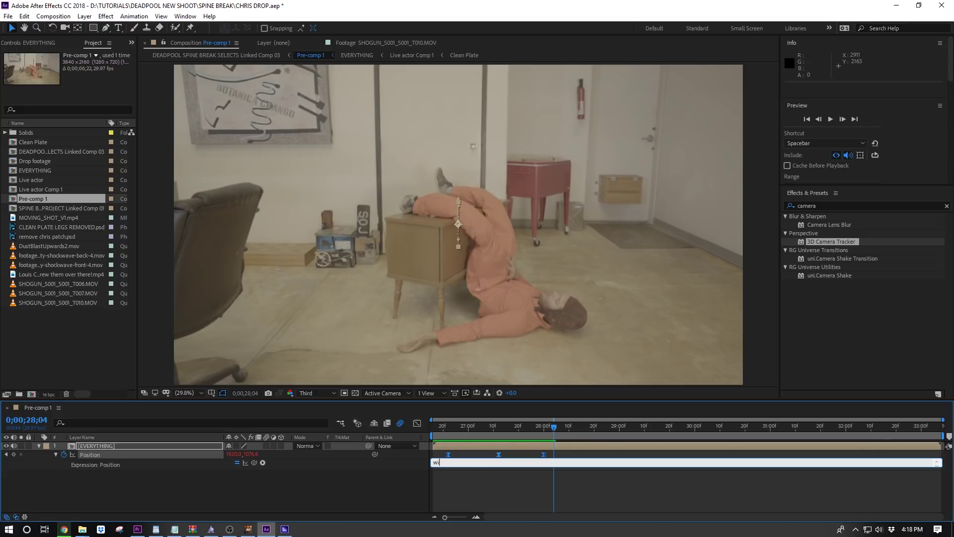
pyautogui.click(178, 489)
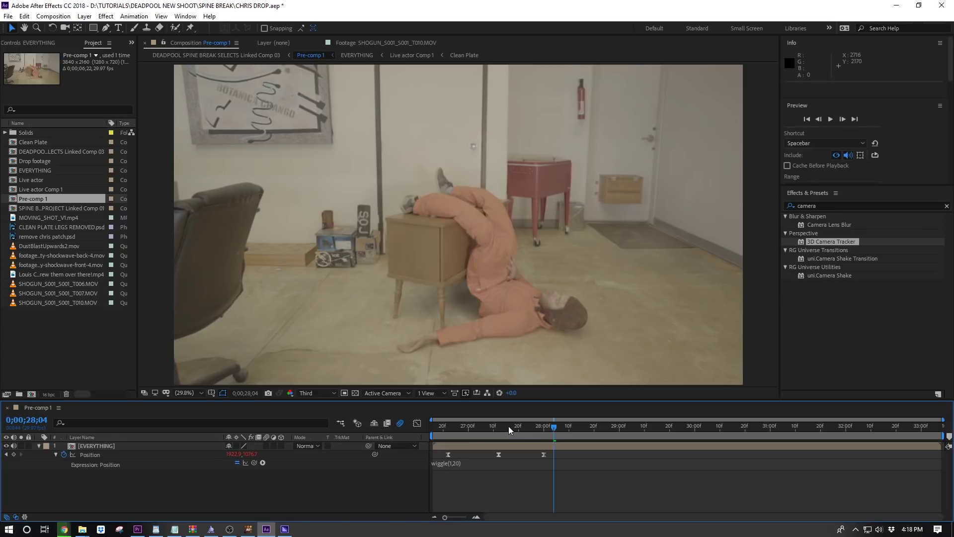
pyautogui.moveTo(509, 428); pyautogui.dragTo(432, 427)
pyautogui.press('space')
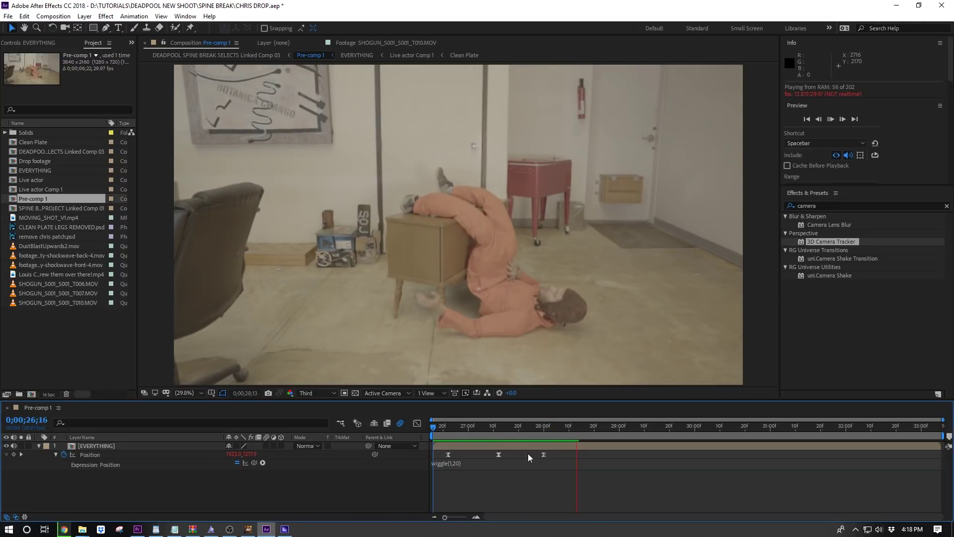
# - Add a Slider Control to the EVERYTHING layer and link the wiggle expression's amplitude to its Slider value
pyautogui.doubleClick(826, 206)
pyautogui.write('slider')
pyautogui.moveTo(824, 224); pyautogui.dragTo(485, 464)
pyautogui.click(456, 471)
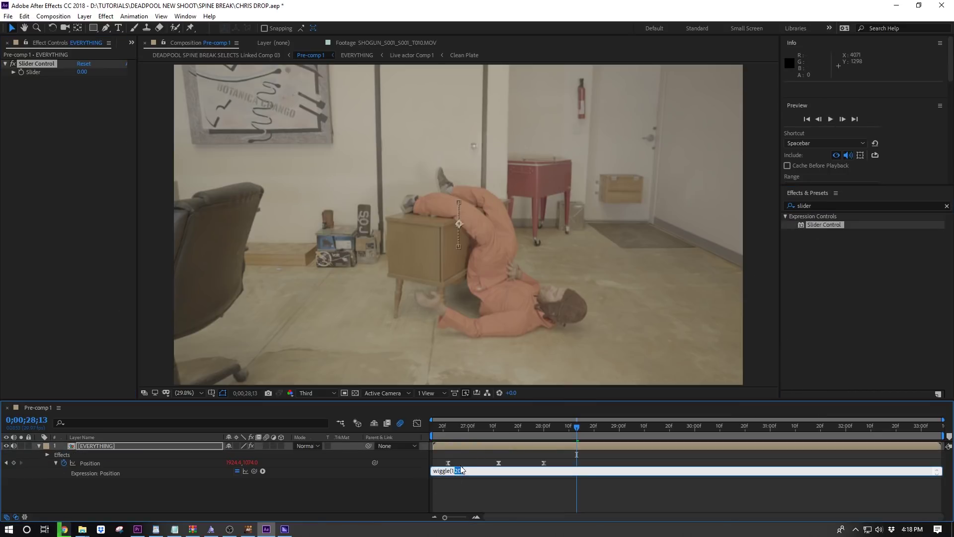
pyautogui.click(455, 471)
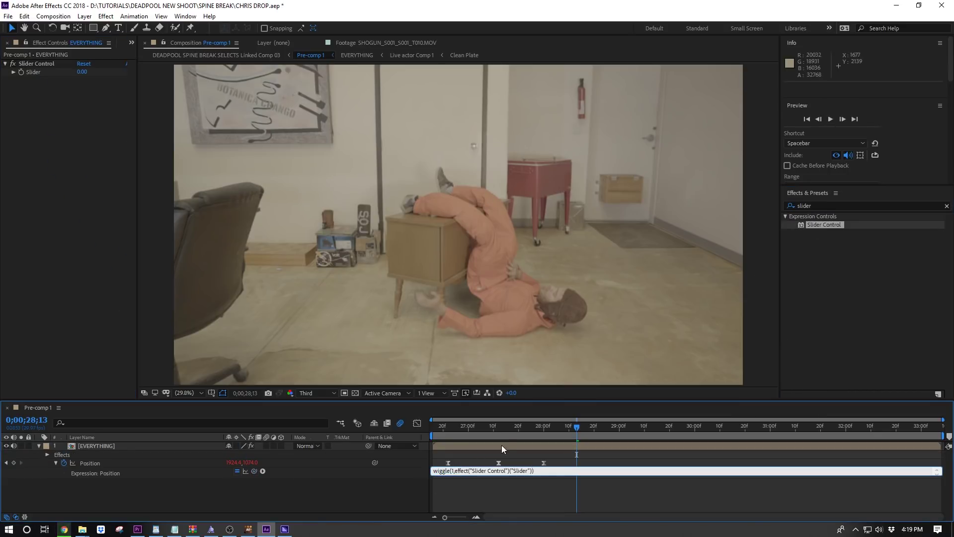
# - Set the Slider to 50 at 0;00;27;12, the moment of impact
pyautogui.click(499, 430)
pyautogui.click(79, 72)
pyautogui.write('50')
pyautogui.press('Return')
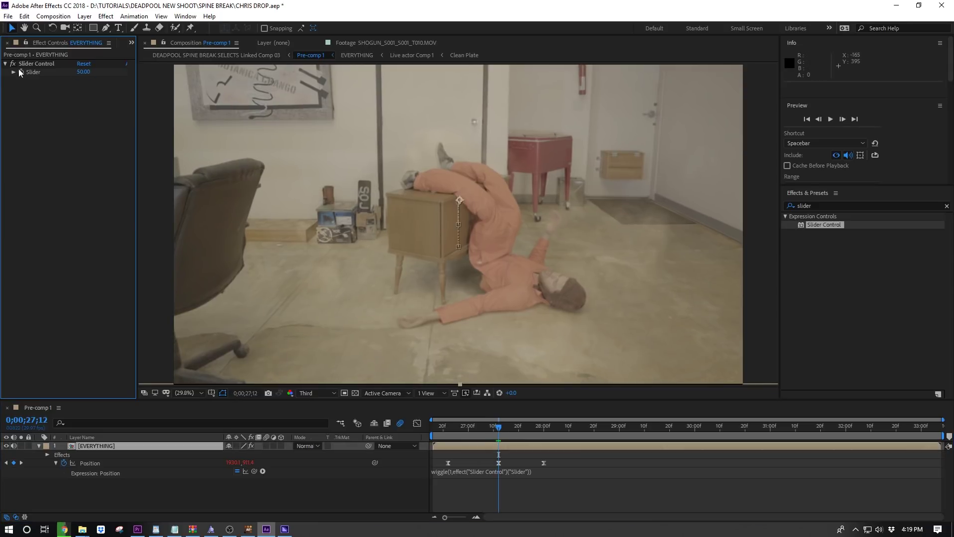
# - Keyframe the Slider down to 5 by 0;00;29;13, then open the wiggle expression for editing and scrub back over the impact
pyautogui.press('space')
pyautogui.click(83, 72)
pyautogui.write('5')
pyautogui.click(58, 130)
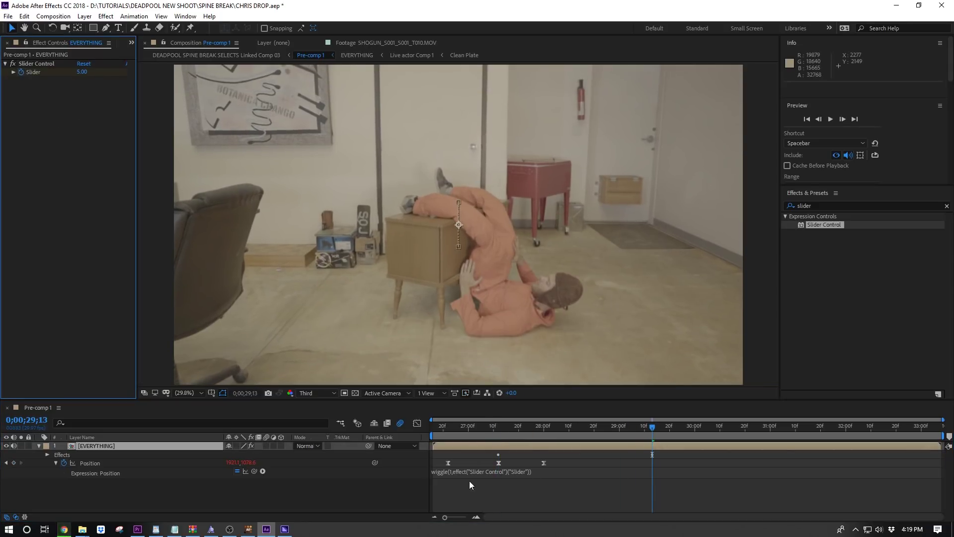
pyautogui.click(451, 471)
pyautogui.moveTo(444, 427); pyautogui.dragTo(427, 423)
pyautogui.click(484, 426)
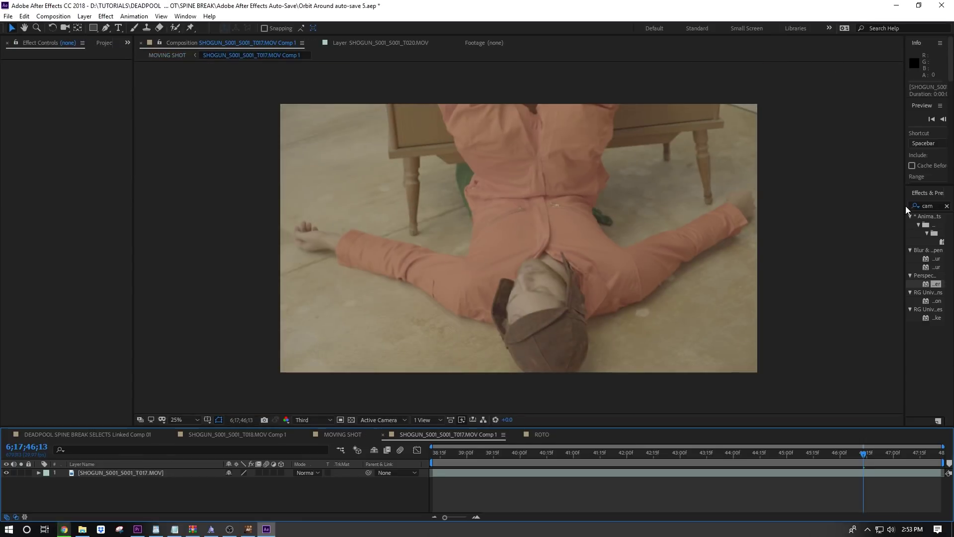
# - Apply Levels to the SHOGUN_S001_S001_T017.MOV layer with input black about 9381, input white about 23516 and gamma 0.56
pyautogui.moveTo(905, 210); pyautogui.dragTo(780, 206)
pyautogui.moveTo(811, 205); pyautogui.dragTo(712, 205)
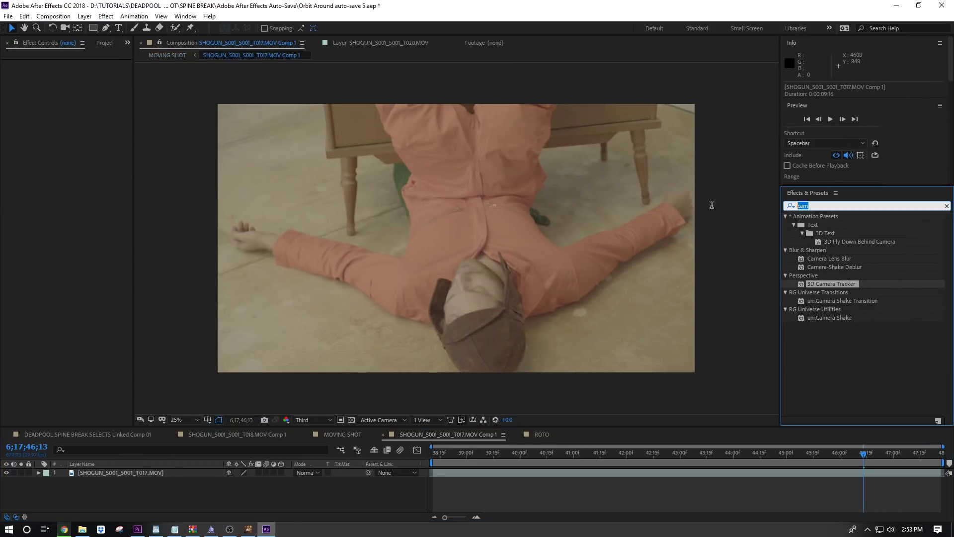
pyautogui.write('level')
pyautogui.moveTo(824, 267); pyautogui.dragTo(425, 474)
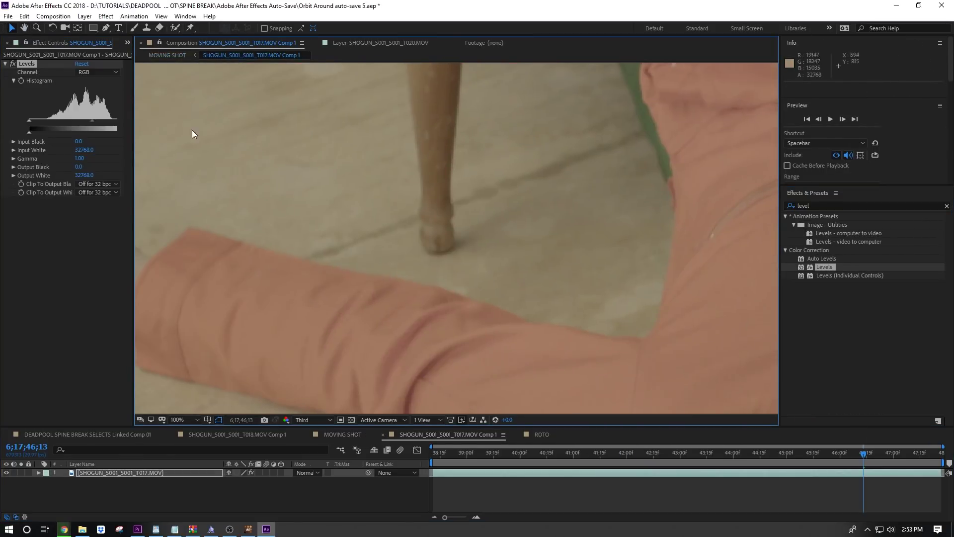
pyautogui.moveTo(156, 121); pyautogui.dragTo(135, 121)
pyautogui.moveTo(28, 121); pyautogui.dragTo(62, 132)
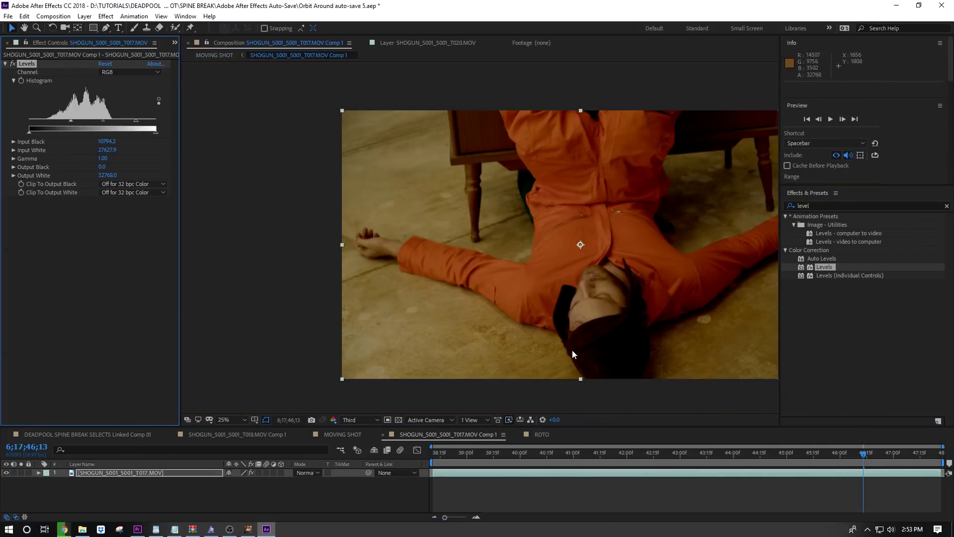
pyautogui.moveTo(104, 121); pyautogui.dragTo(65, 121)
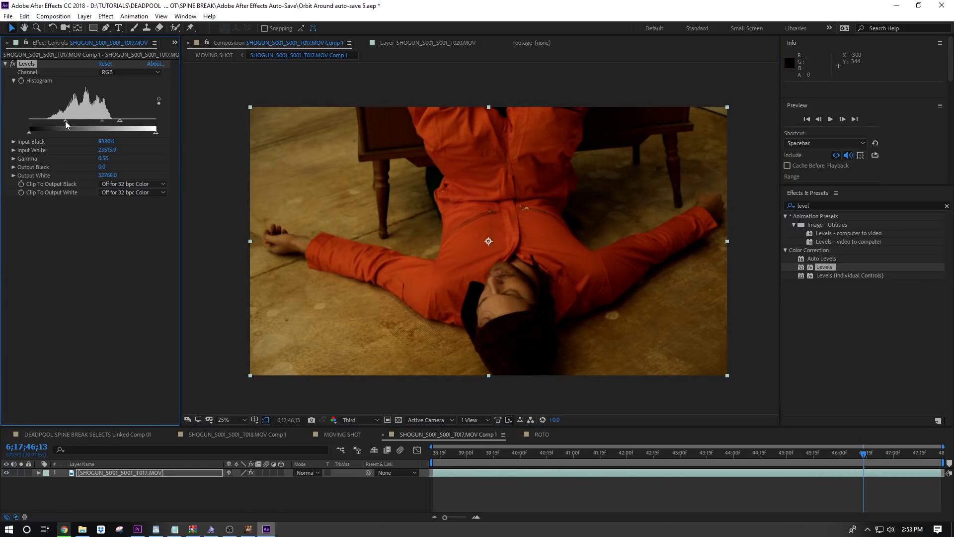
# - Pre-compose the SHOGUN_S001_S001_T017.MOV layer as Comp 2, moving all attributes into the new composition
pyautogui.click(820, 207)
pyautogui.click(94, 473)
pyautogui.hotkey('ctrl', 'shift', 'c')
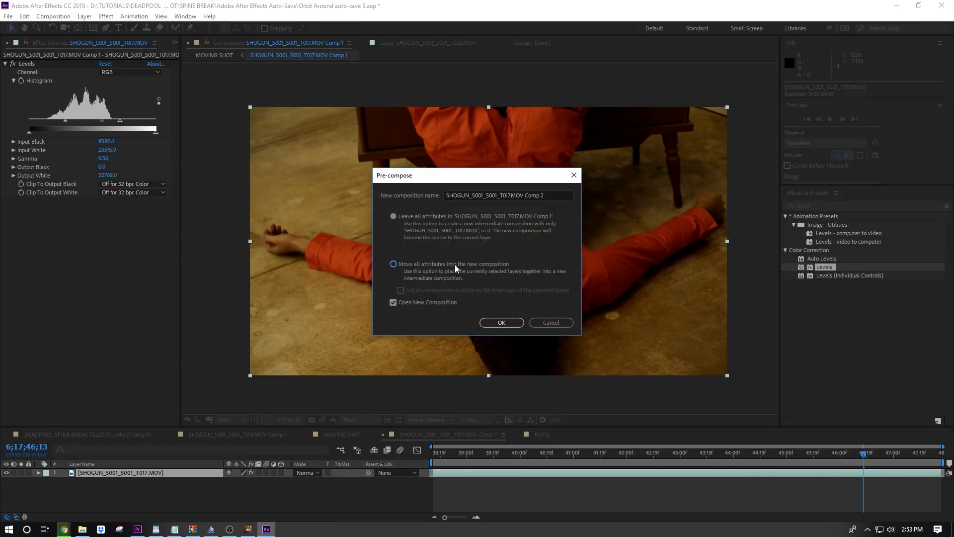
pyautogui.click(457, 266)
pyautogui.press('Return')
# - Find the 3D Camera Tracker effect and apply it to the SHOGUN_S001_S001_T017.MOV Comp 1 layer in MOVING SHOT
pyautogui.write('camera')
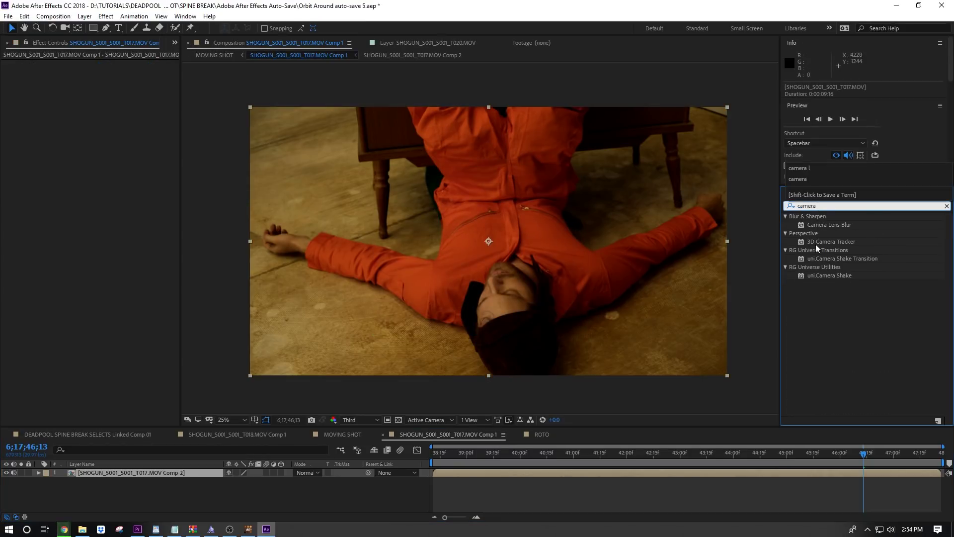
pyautogui.moveTo(816, 245); pyautogui.dragTo(812, 230)
pyautogui.moveTo(776, 292); pyautogui.dragTo(549, 474)
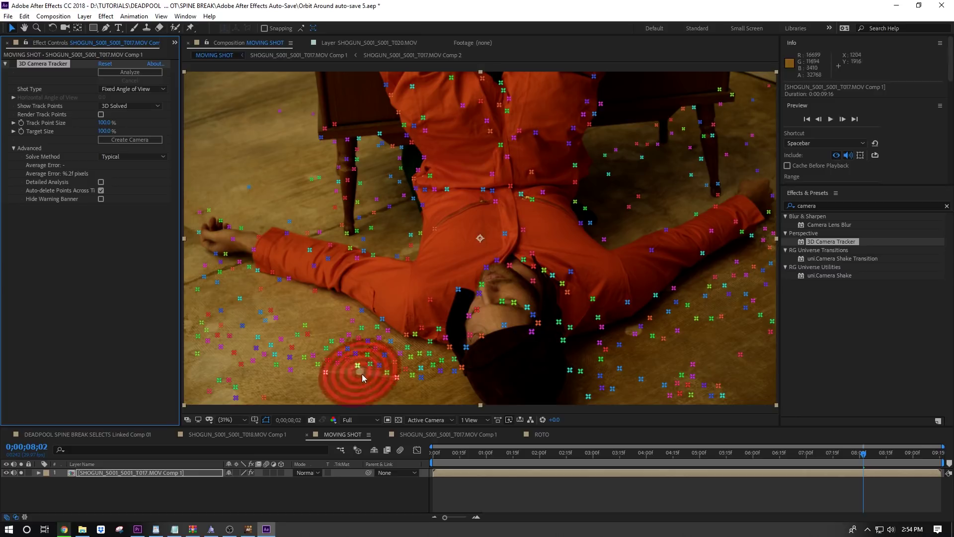
# - Target the solved track points on the floor beside the actor's head and create a solid and camera from them
pyautogui.moveTo(363, 378)
pyautogui.mouseDown()
pyautogui.moveTo(201, 272)
pyautogui.moveTo(487, 409)
pyautogui.moveTo(719, 276)
pyautogui.moveTo(387, 392)
pyautogui.mouseUp()
pyautogui.rightClick(436, 342)
pyautogui.click(473, 371)
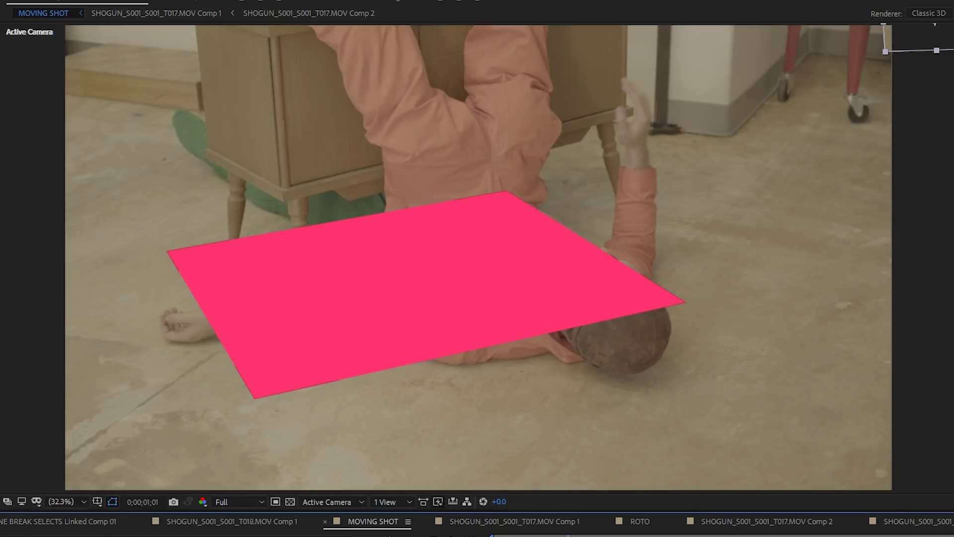
# - Paste the concrete floor patch into MOVING SHOT and lay it flat over the floor around the actor
pyautogui.hotkey('ctrl', 'v')
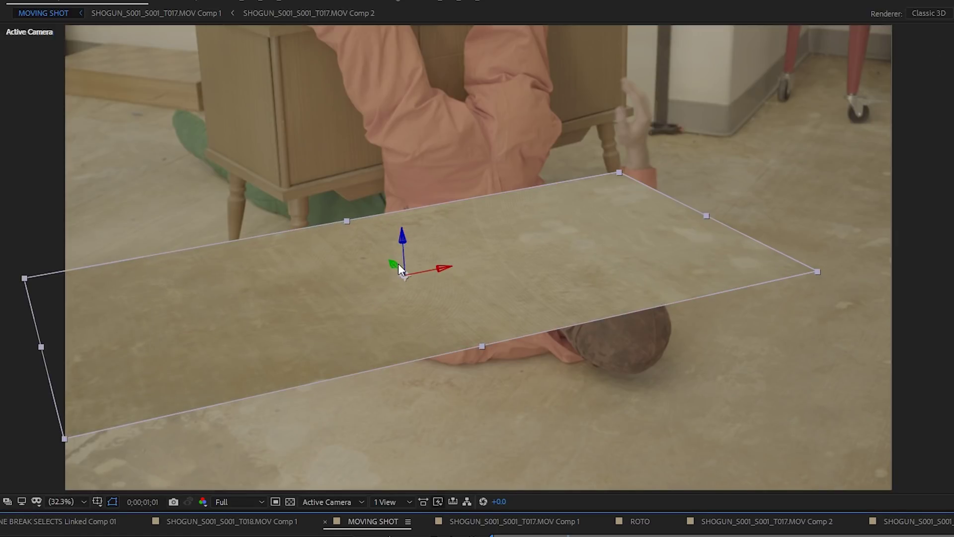
pyautogui.moveTo(402, 270); pyautogui.dragTo(375, 247)
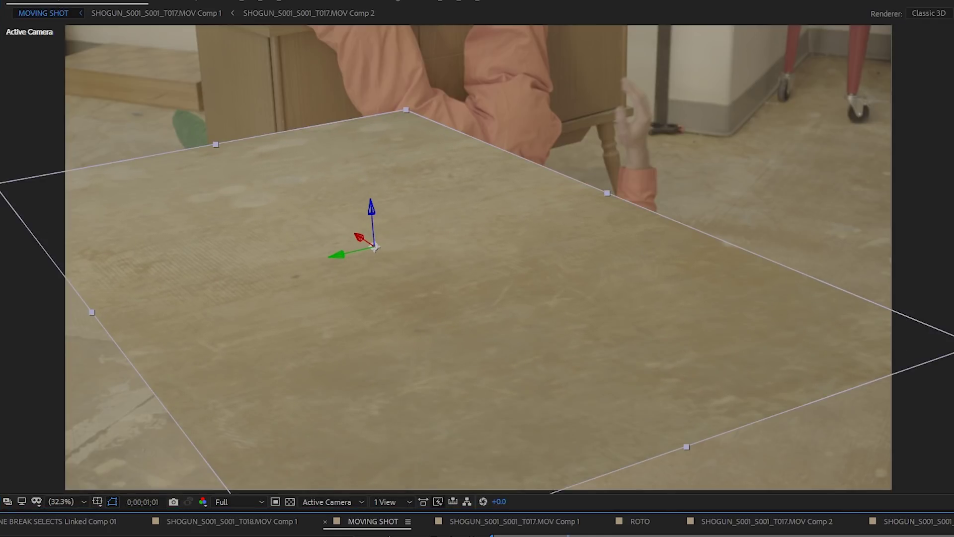
pyautogui.moveTo(363, 237); pyautogui.dragTo(217, 114)
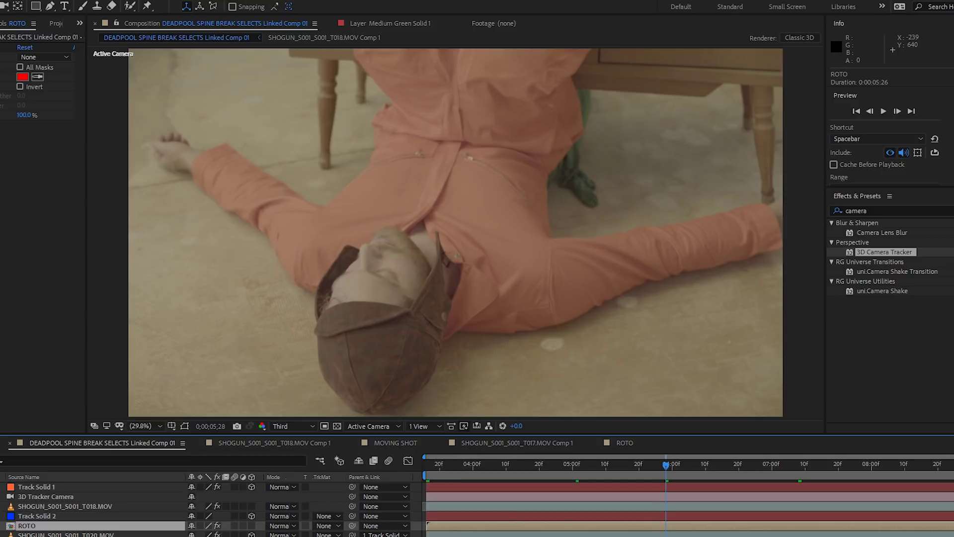
# - Create a 3840 x 2160 px solid in DEADPOOL SPINE BREAK SELECTS Linked Comp 01 with a dark brown shadow colour sampled from the footage
pyautogui.click(25, 1)
pyautogui.moveTo(37, 6)
pyautogui.click(221, 19)
pyautogui.click(212, 367)
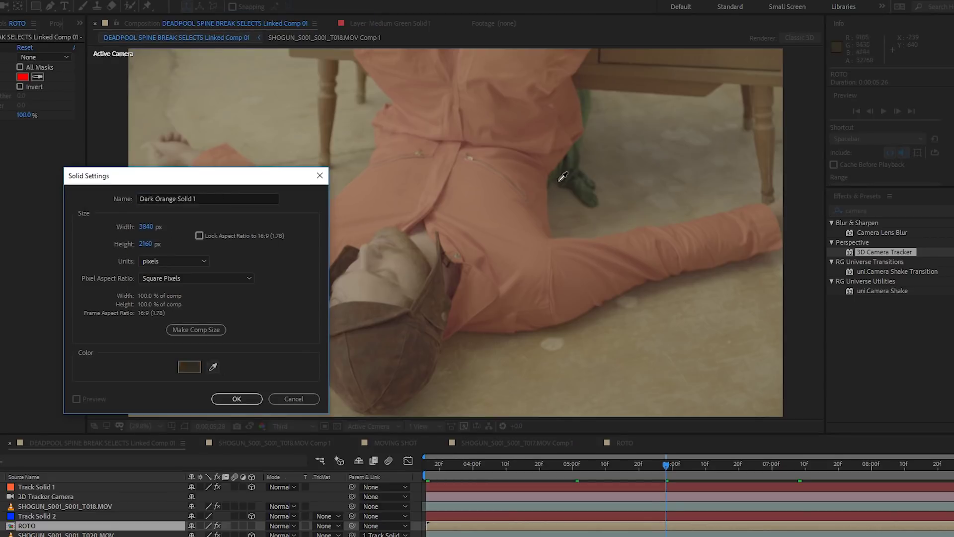
pyautogui.click(237, 398)
# - Make the dark brown solid a 3D layer and parent it to Track Solid 1 so it lies along the floor
pyautogui.click(252, 526)
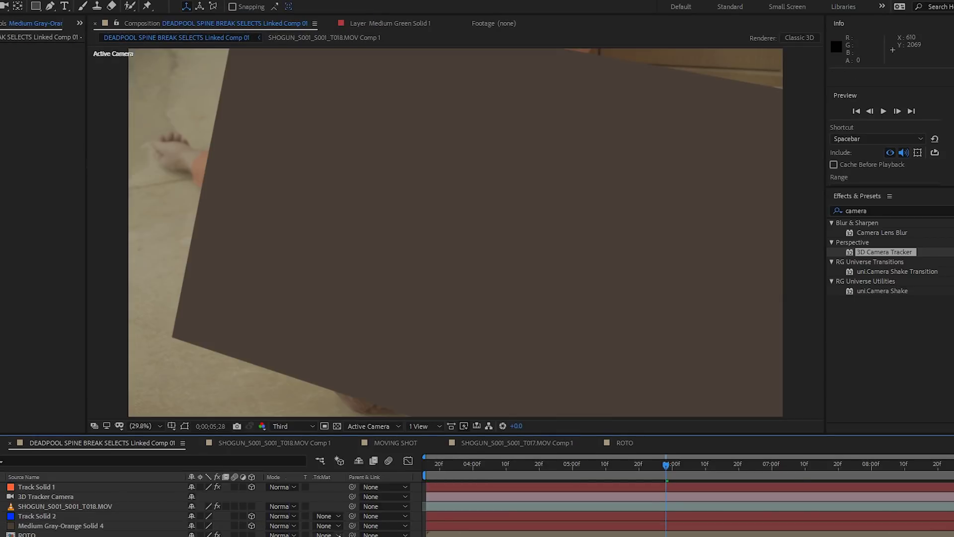
pyautogui.moveTo(352, 525); pyautogui.dragTo(135, 489)
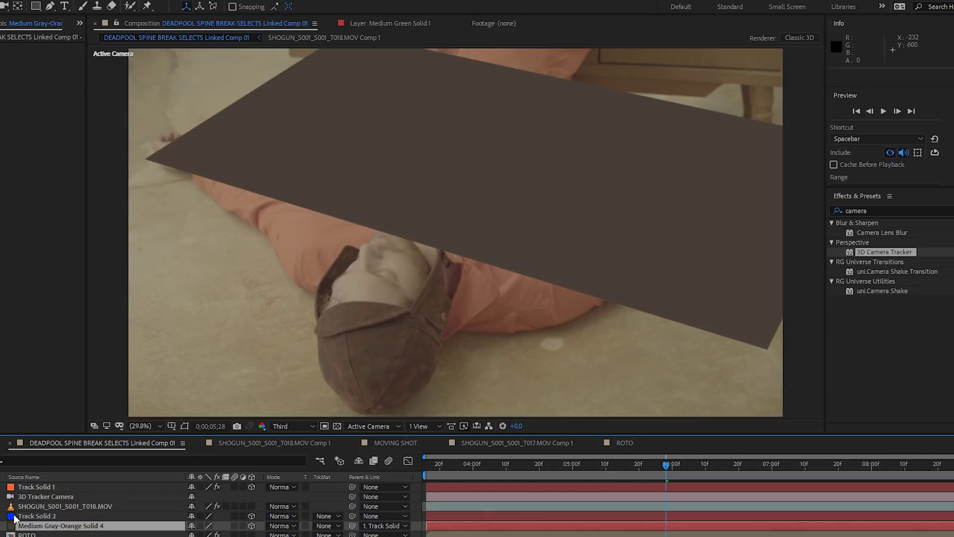
# - Draw a closed Pen mask on the dark brown solid, shaped as a rough shadow around the actor's torso and shoulders
pyautogui.press('g')
pyautogui.click(496, 299)
pyautogui.click(560, 278)
pyautogui.click(603, 256)
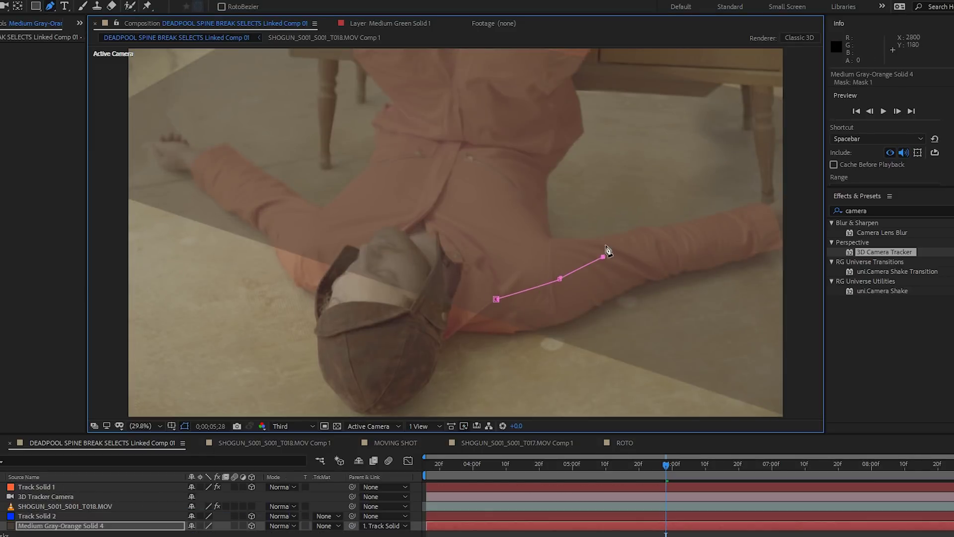
pyautogui.click(496, 299)
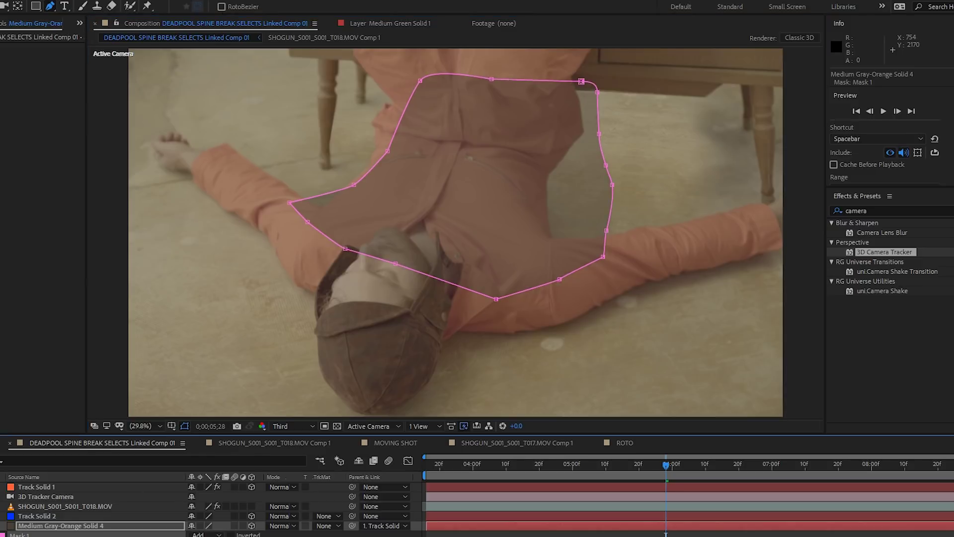
# - Set the masked brown solid's blending mode to Multiply and move it below the ROTO layer
pyautogui.click(281, 526)
pyautogui.click(314, 76)
pyautogui.press('u')
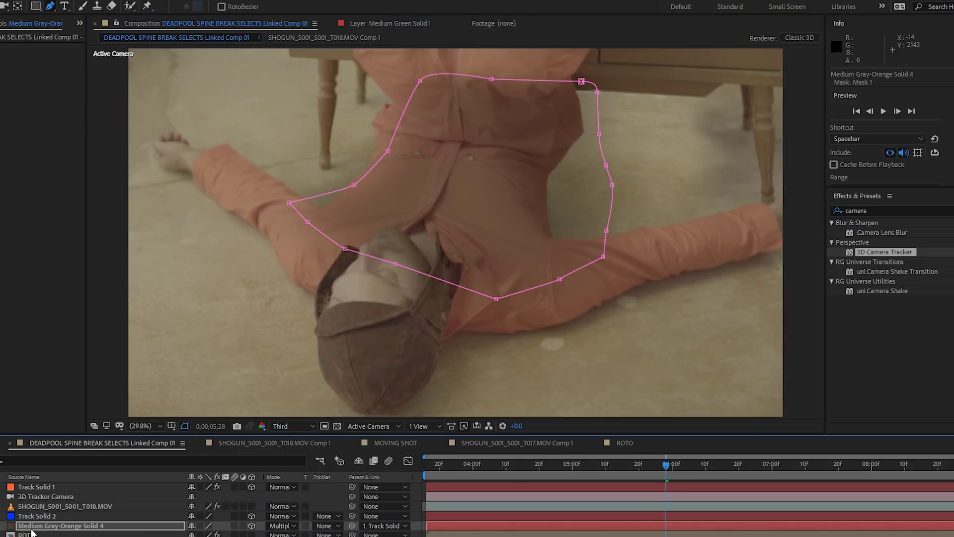
pyautogui.moveTo(31, 529); pyautogui.dragTo(31, 536)
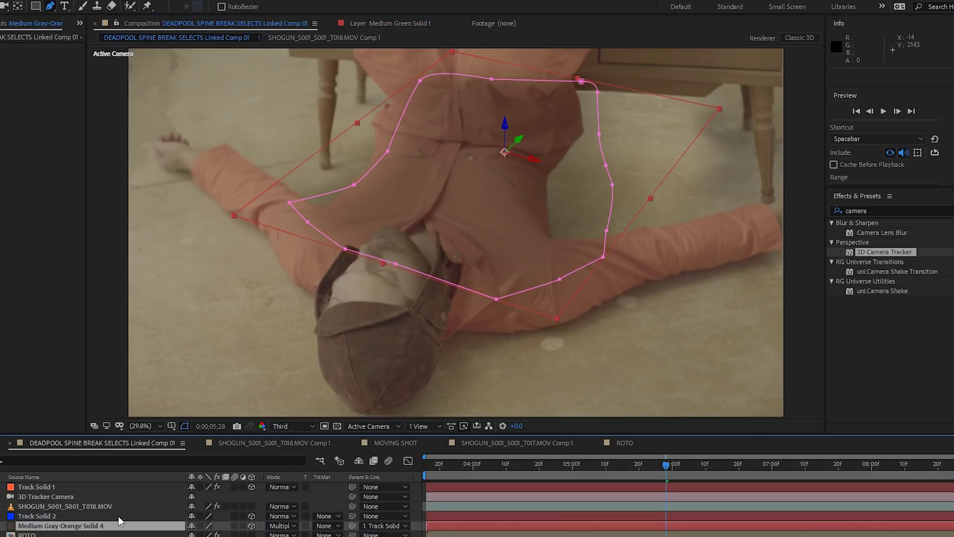